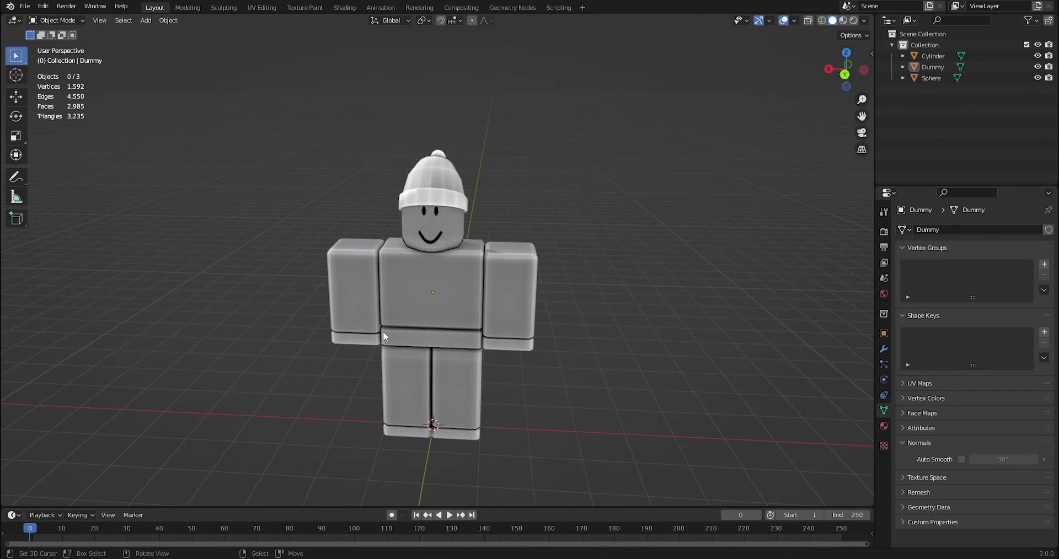
Try moving the beanie away from the dummy's head and undo the move.
middle_click_drag(449, 298, 627, 167)
right_click_drag(470, 154, 431, 118)
middle_click_drag(499, 122, 399, 121)
key("ctrl+z")
middle_click_drag(463, 144, 392, 152)
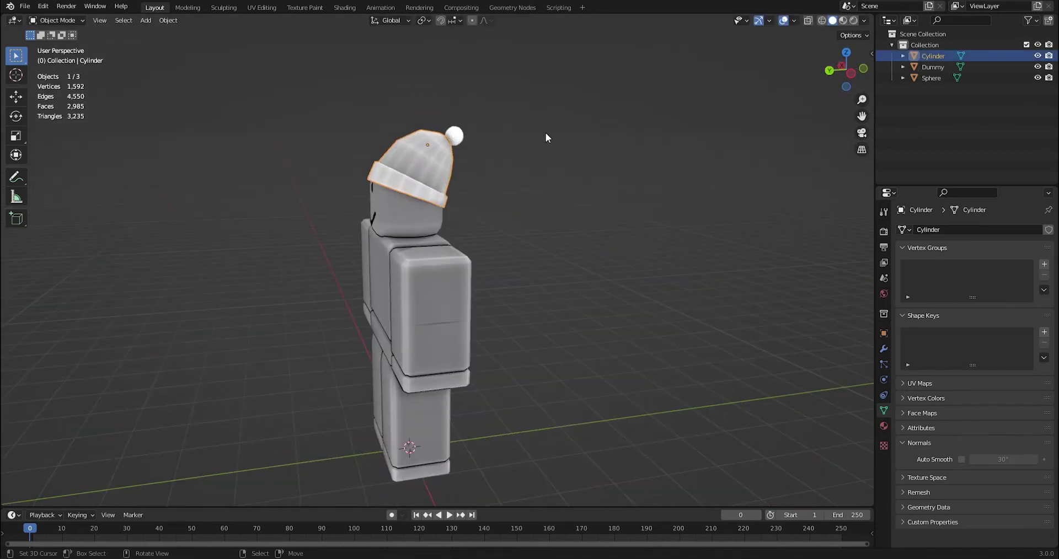
Join the pom-pom sphere into the beanie mesh and deselect everything.
middle_click_drag(546, 134, 435, 193)
right_click(458, 131)
right_click(445, 155, "shift")
key("ctrl+j")
key("alt+a")
Try moving the joined beanie with its pom-pom, and undo the move.
scroll(436, 194, "up", 1)
mouse_move(414, 165)
right_mouse_down()
mouse_move(525, 157)
mouse_move(425, 160)
right_mouse_up()
key("ctrl+z")
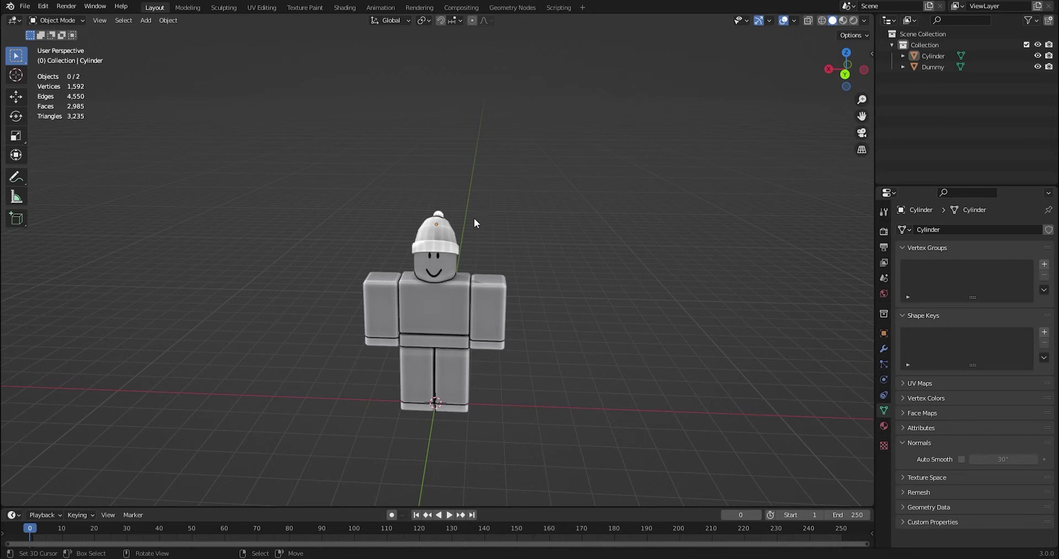
Create a new material on the beanie and use an Image Texture as its base color.
left_click(452, 219)
left_click(884, 426)
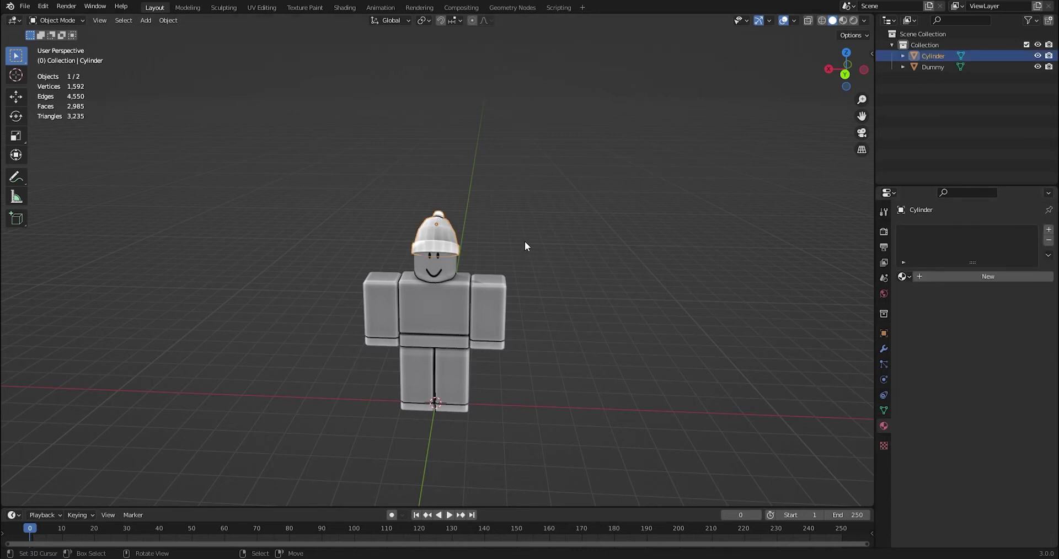
middle_click_drag(474, 220, 471, 223)
scroll(471, 223, "up", 5)
scroll(707, 200, "down", 3)
middle_click_drag(707, 200, 706, 246)
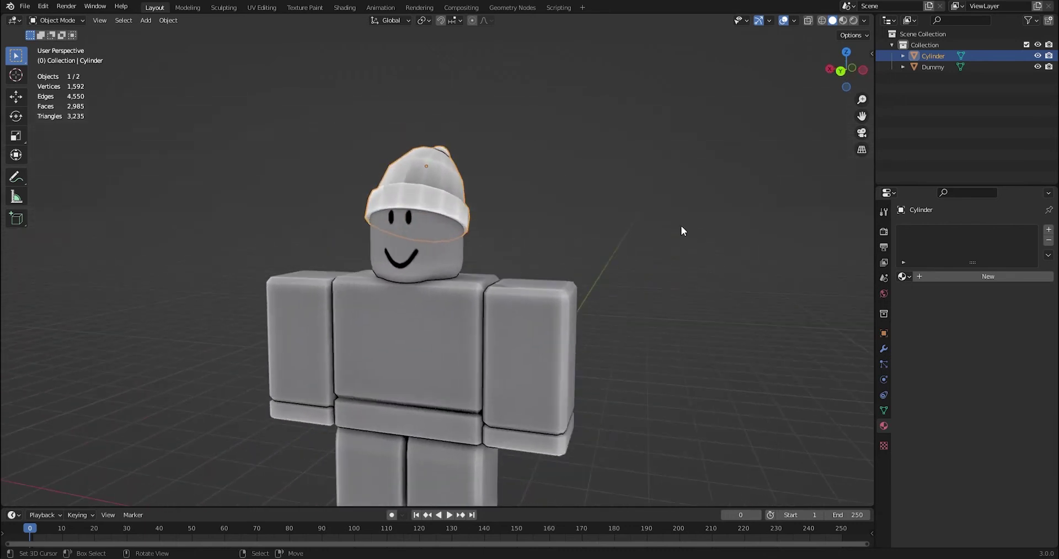
left_click(963, 277)
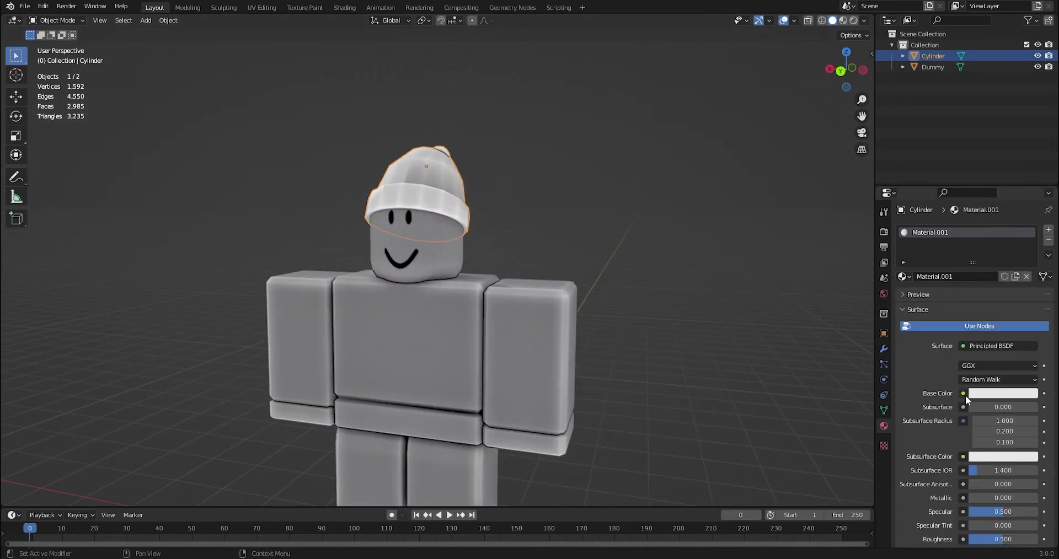
left_click(963, 393)
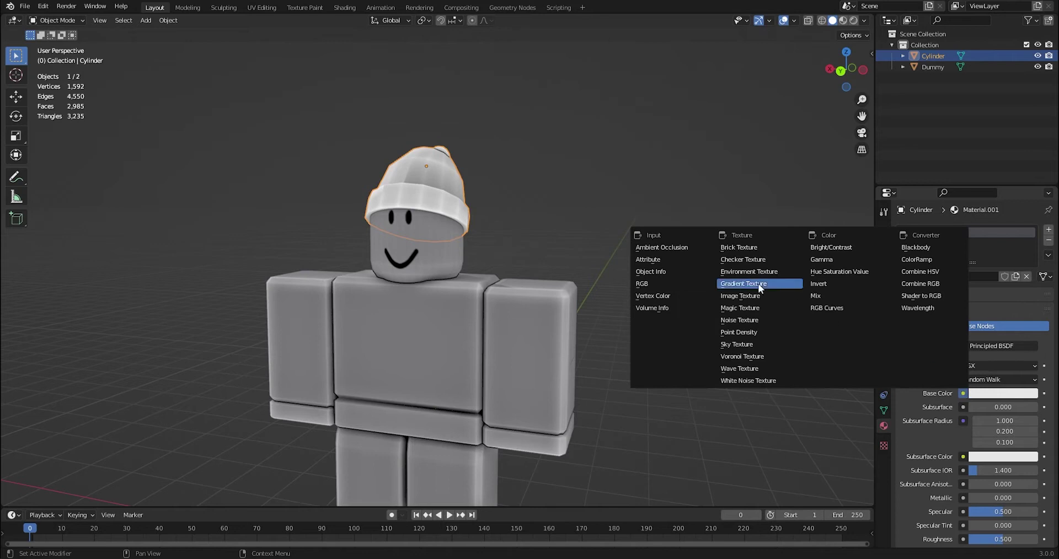
left_click(733, 296)
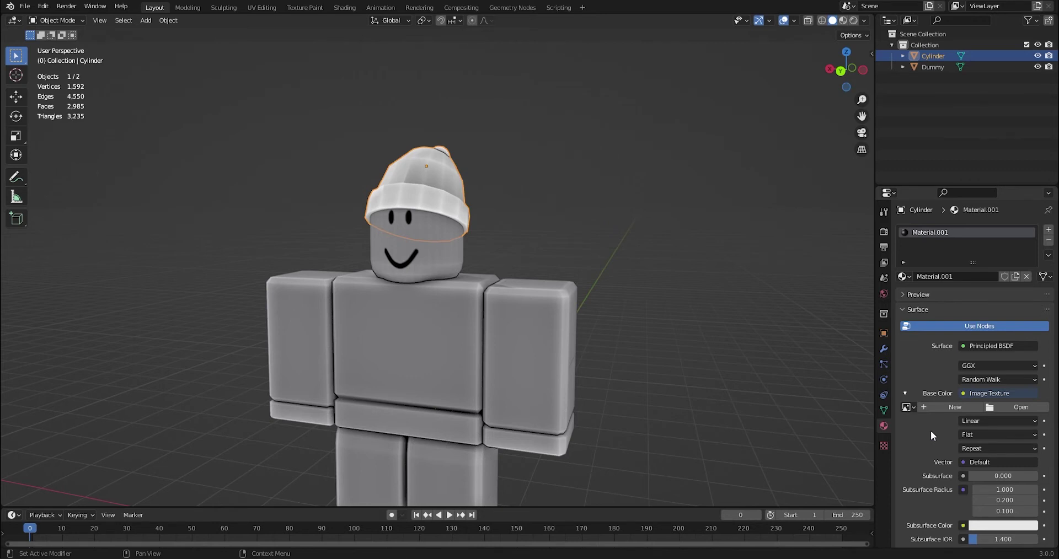
Start a new image for the texture, named DIYColourPallete, with width and height of 256 px.
left_click(948, 407)
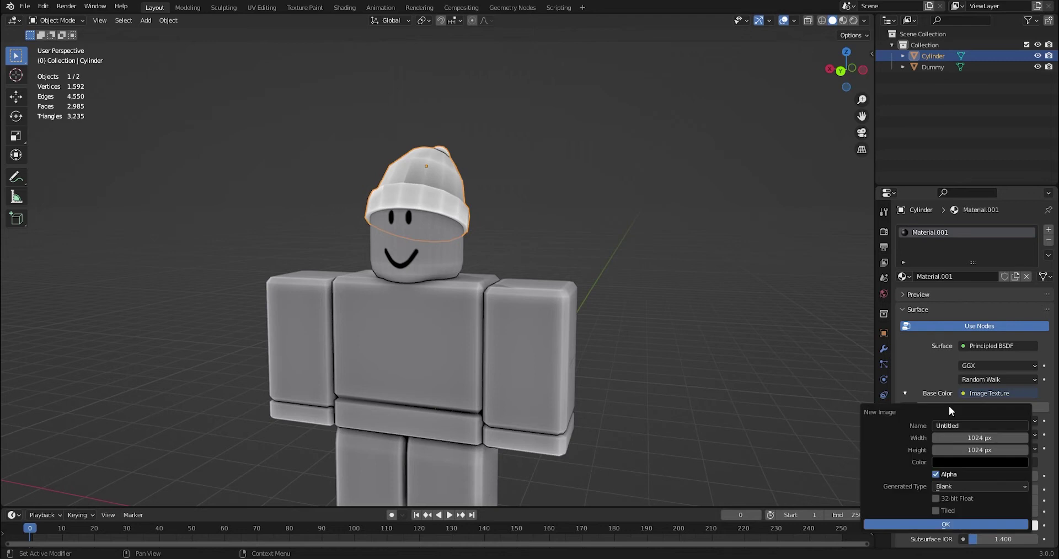
left_click(969, 426)
type("DIYColourPallete")
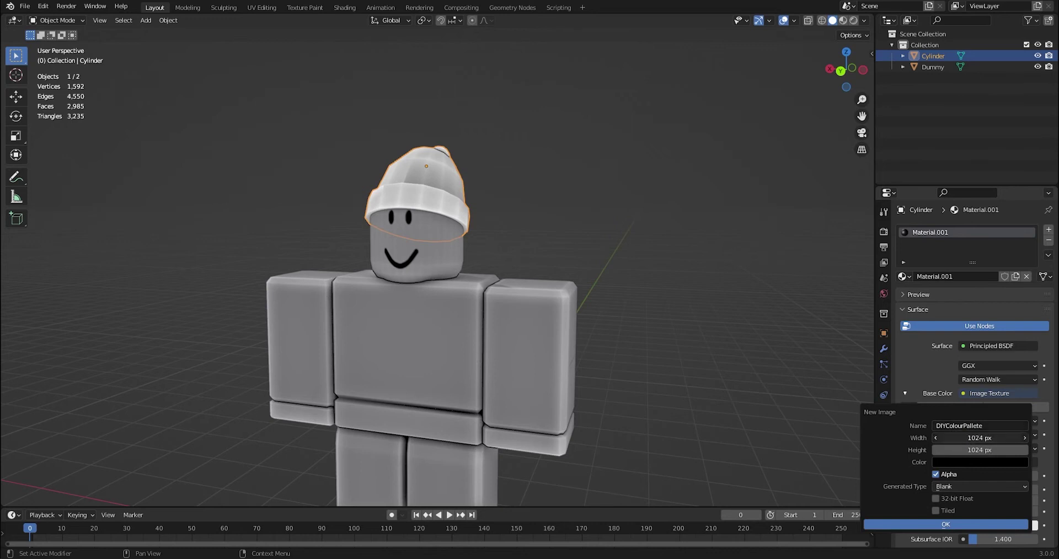
left_click(989, 438)
left_click(991, 449)
type("256")
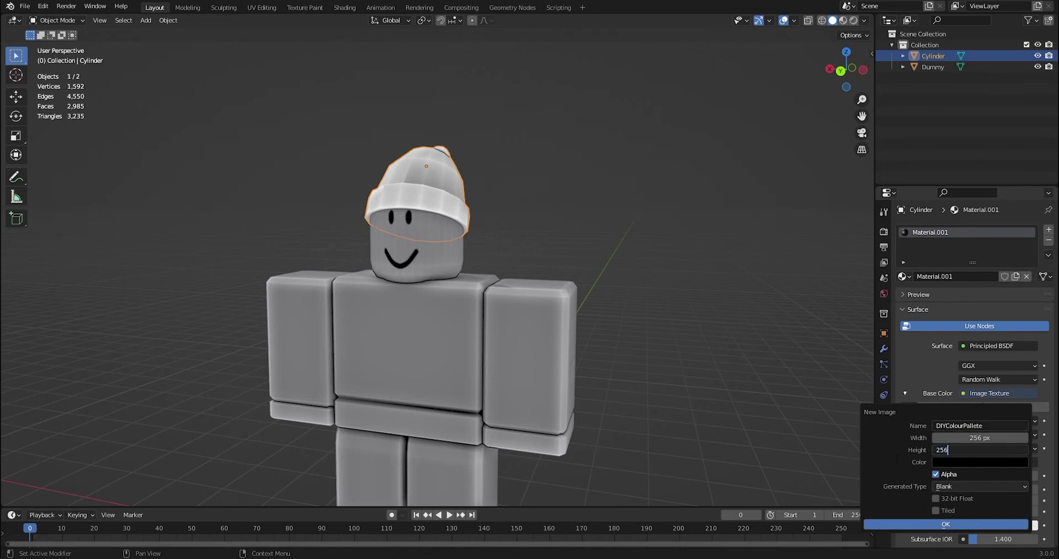
key("Return")
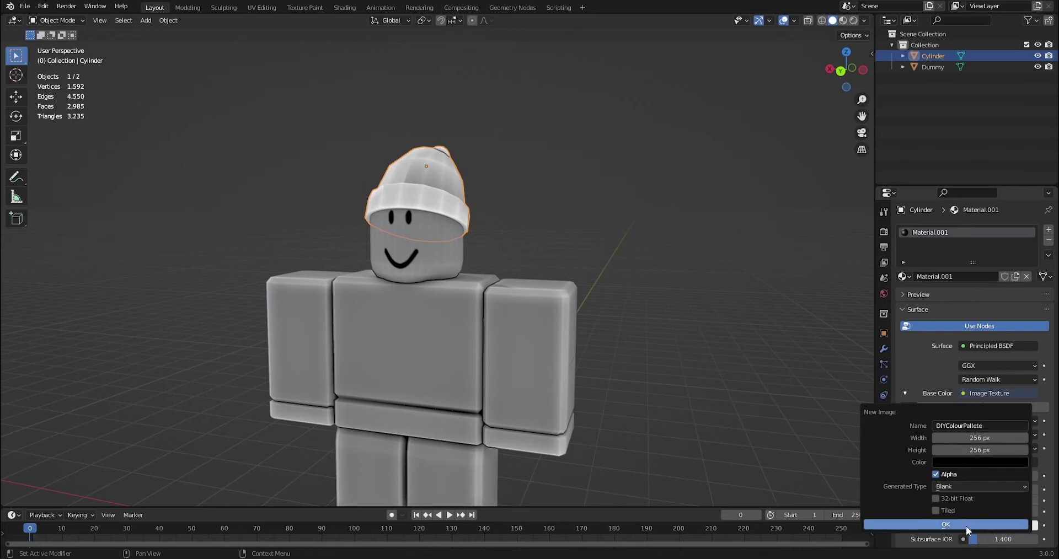
Set the new image's fill color to white and create the image.
left_click(951, 461)
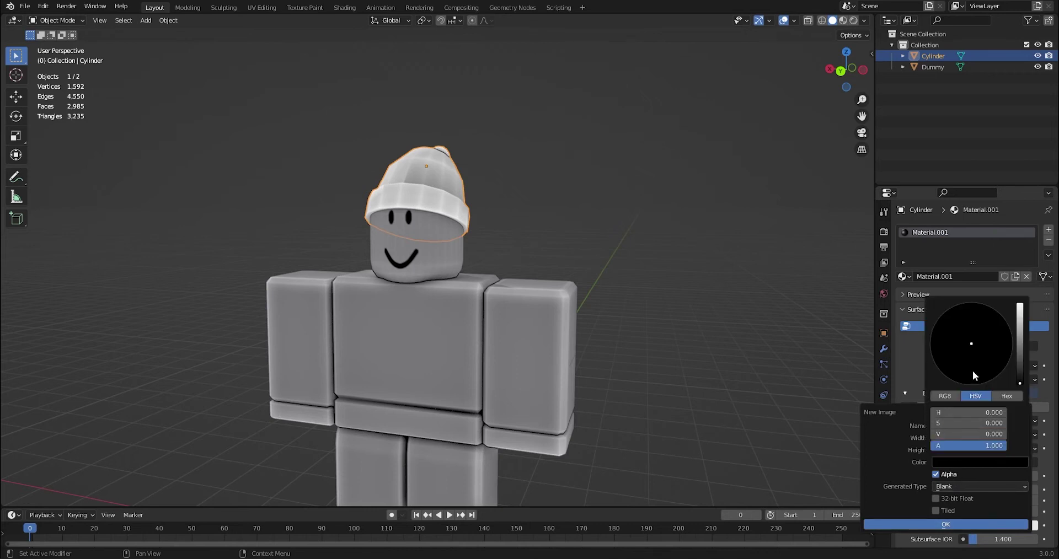
left_click_drag(1019, 383, 1019, 305)
left_click(961, 523)
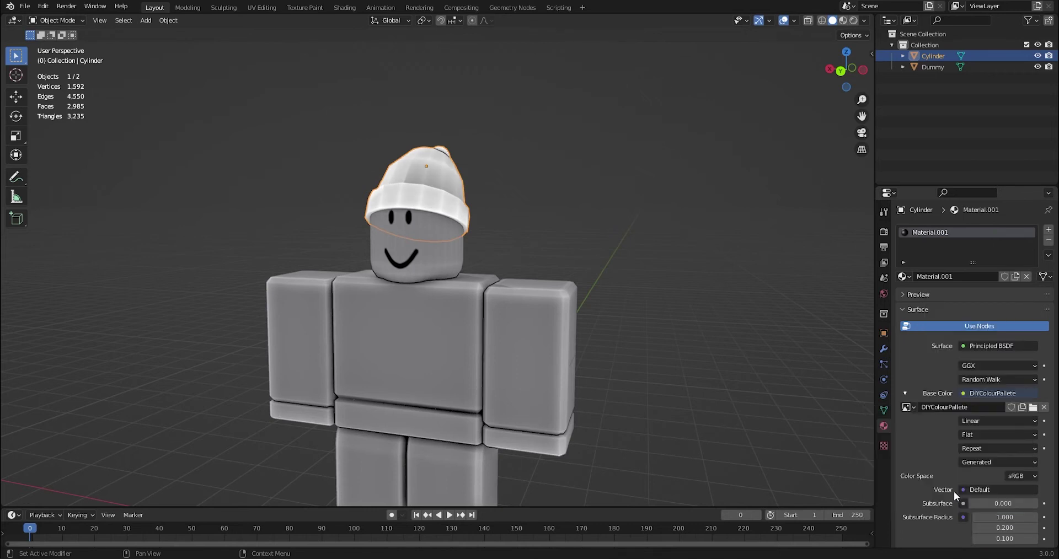
Switch the viewport to Material Preview shading, comparing it with Solid shading on the dummy and beanie.
middle_click_drag(444, 271, 463, 294)
middle_click_drag(473, 180, 413, 165)
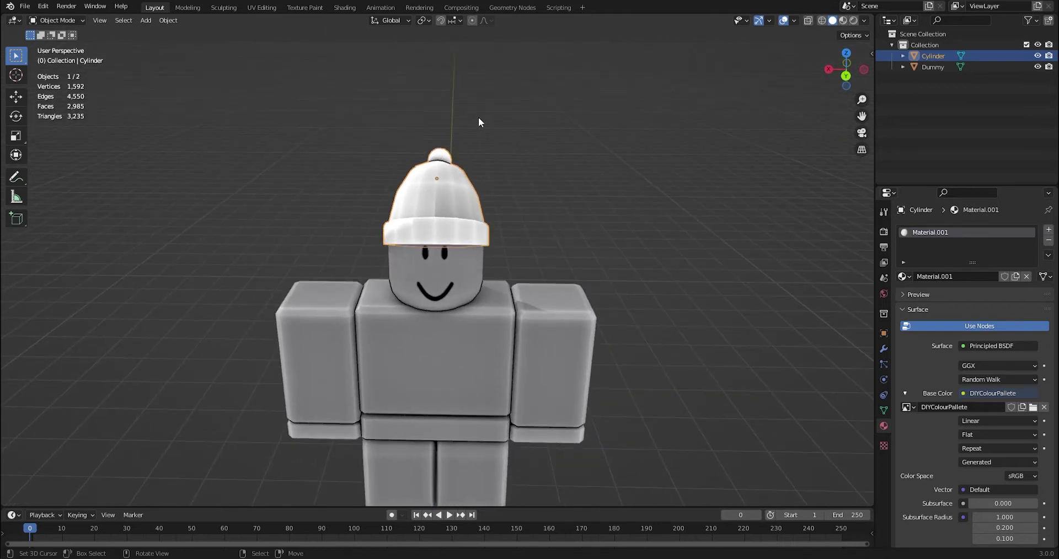
left_click(842, 21)
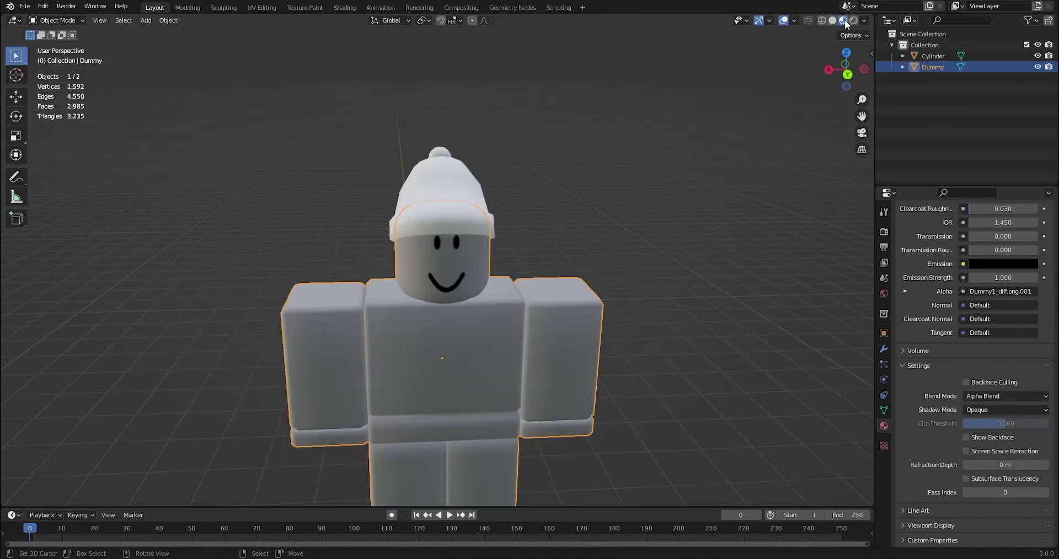
right_click(843, 20)
key("Escape")
left_click(833, 20)
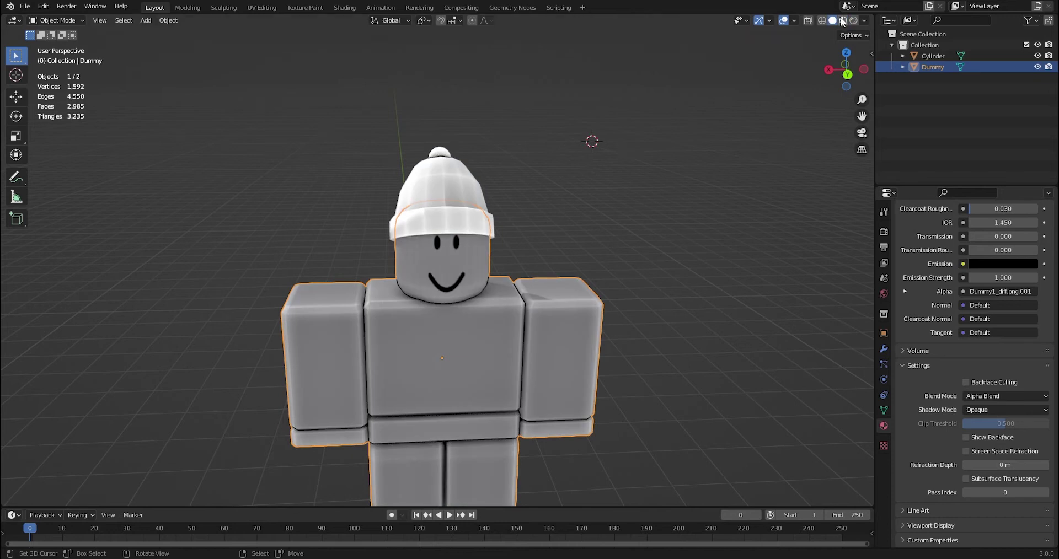
left_click(842, 21)
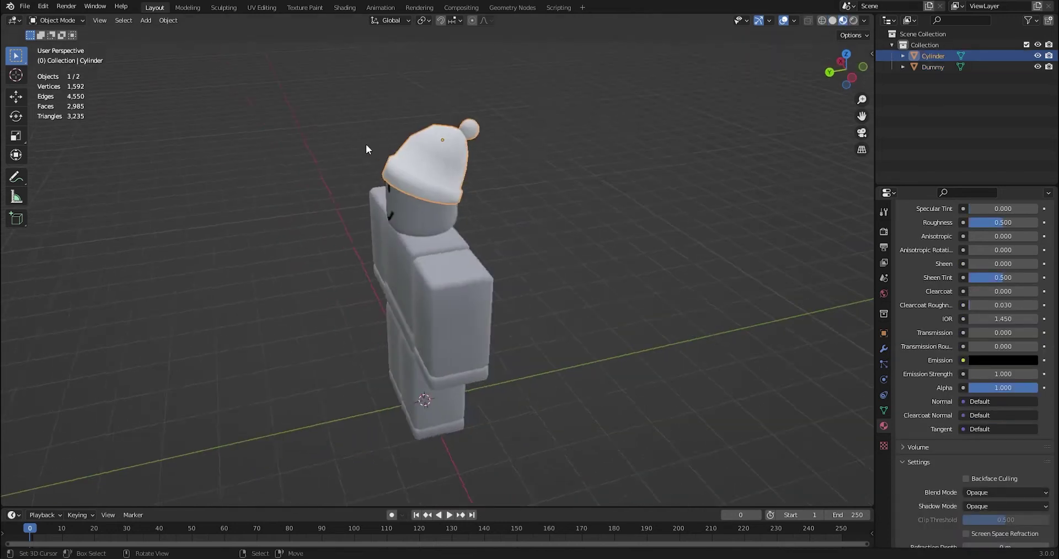
Open the Texture Paint workspace with the beanie as the active object.
scroll(366, 144, "up", 2)
middle_click_drag(365, 144, 463, 138)
scroll(463, 138, "down", 1)
middle_click_drag(468, 160, 317, 113)
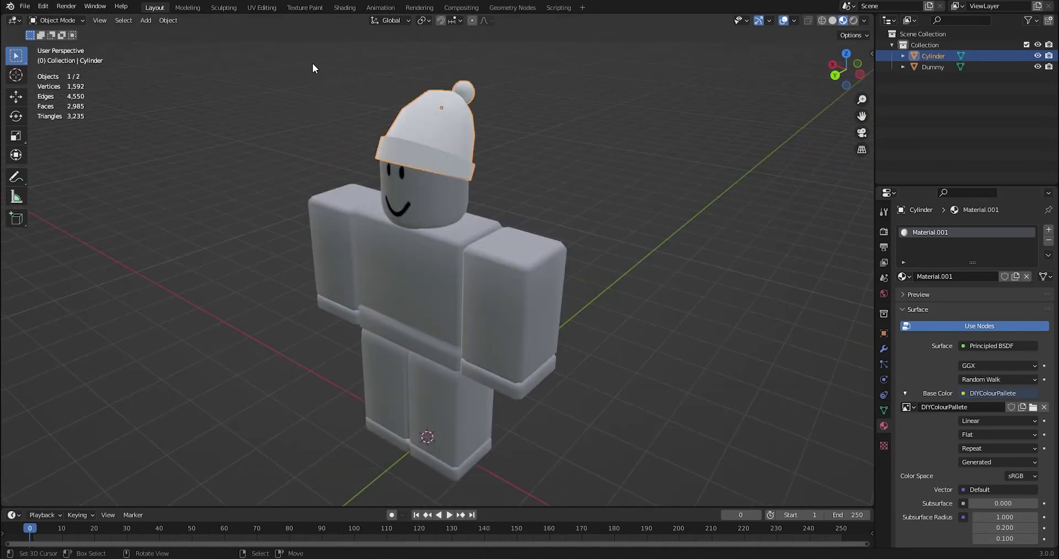
left_click(304, 7)
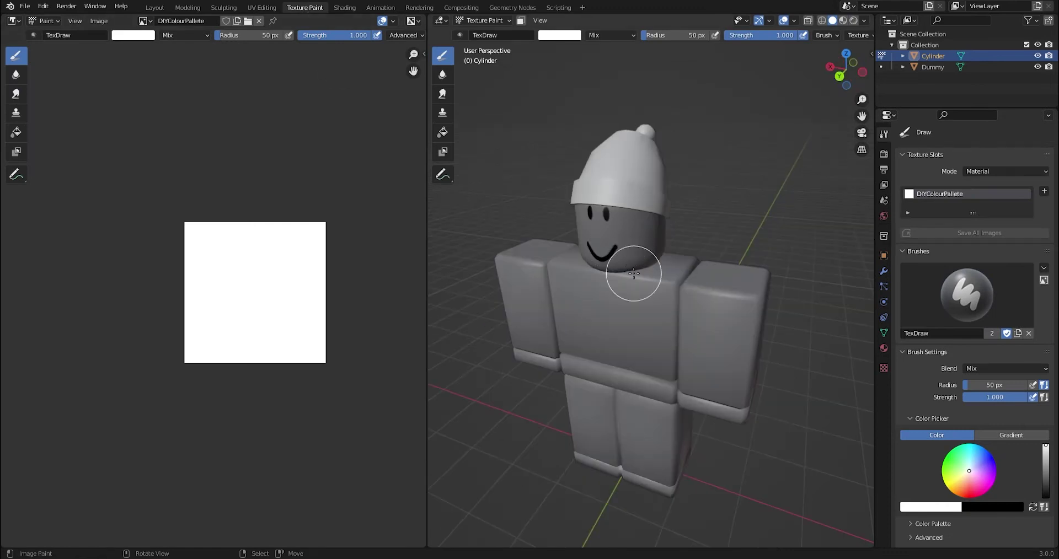
scroll(657, 237, "up", 1)
scroll(662, 225, "down", 2)
middle_click_drag(634, 219, 658, 224)
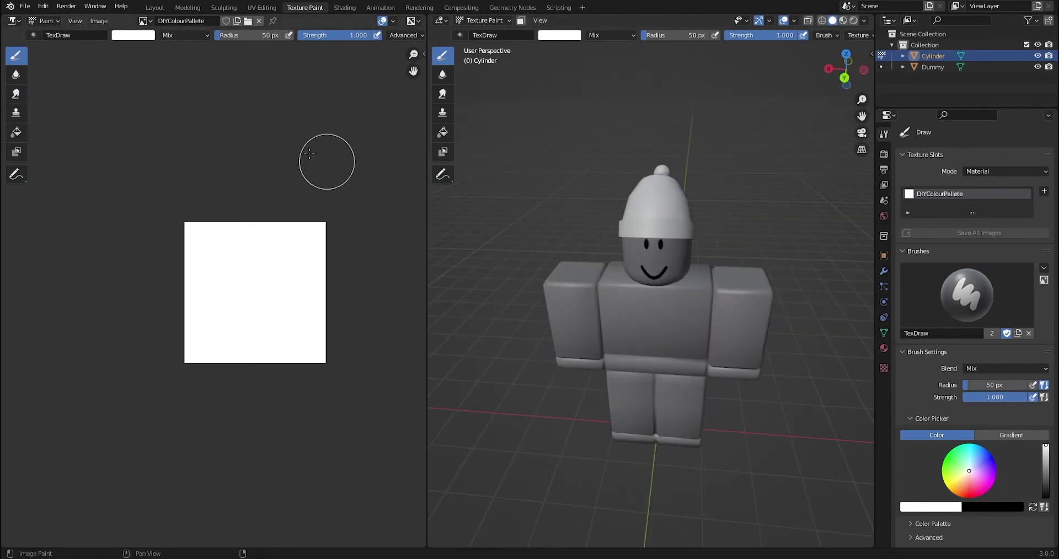
Paint the image's upper-left corner light pink (H 0.864, S 0.425, V 1.000), and undo a test stroke made on the beanie.
left_click(135, 38)
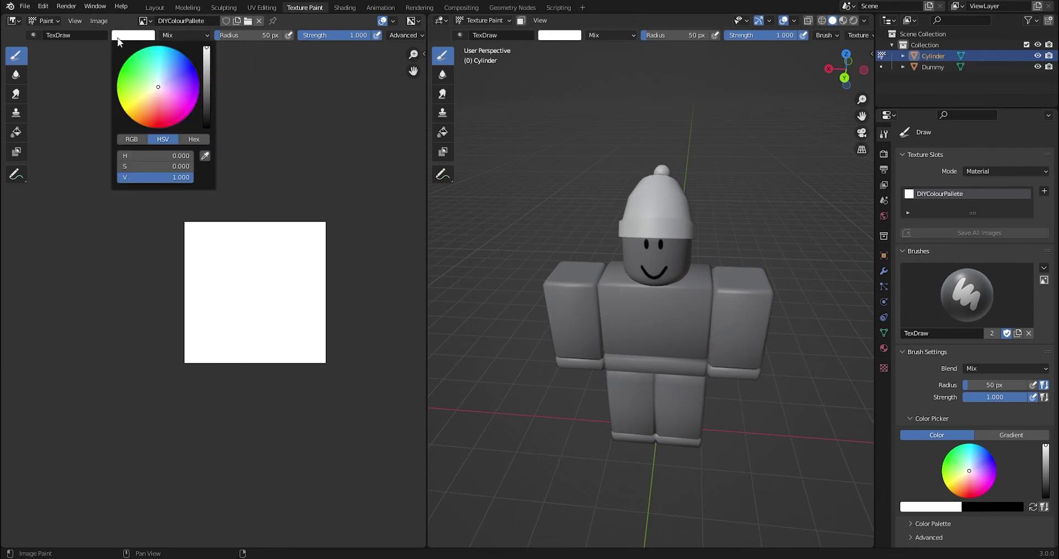
mouse_move(164, 85)
left_mouse_down()
mouse_move(158, 110)
mouse_move(171, 99)
left_mouse_up()
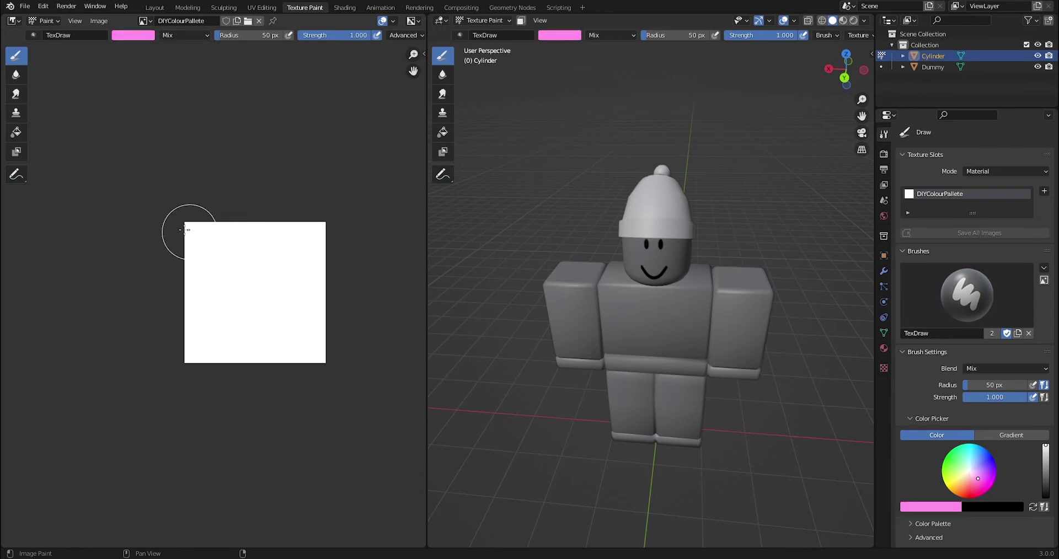
mouse_move(203, 243)
left_mouse_down()
mouse_move(189, 229)
mouse_move(227, 236)
mouse_move(185, 257)
left_mouse_up()
left_click_drag(683, 187, 640, 195)
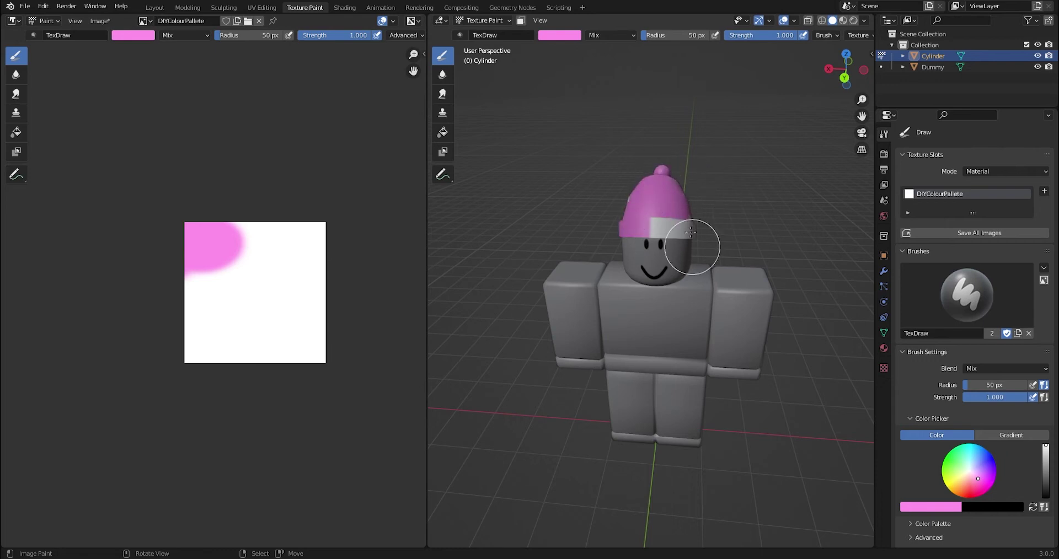
key("ctrl+z")
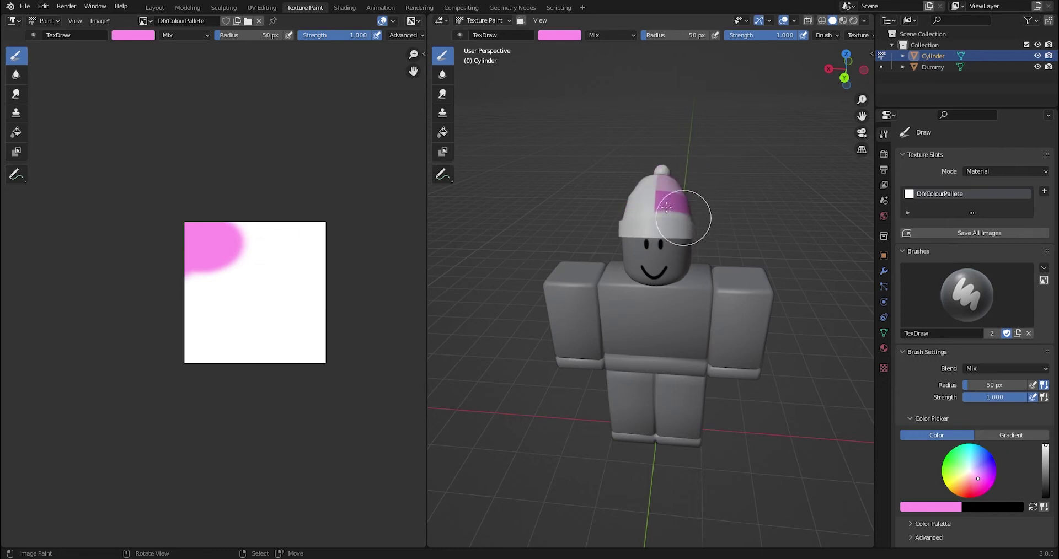
Change the brush color to blue-violet and paint a patch at the image's lower-left, below the pink one.
left_click(150, 38)
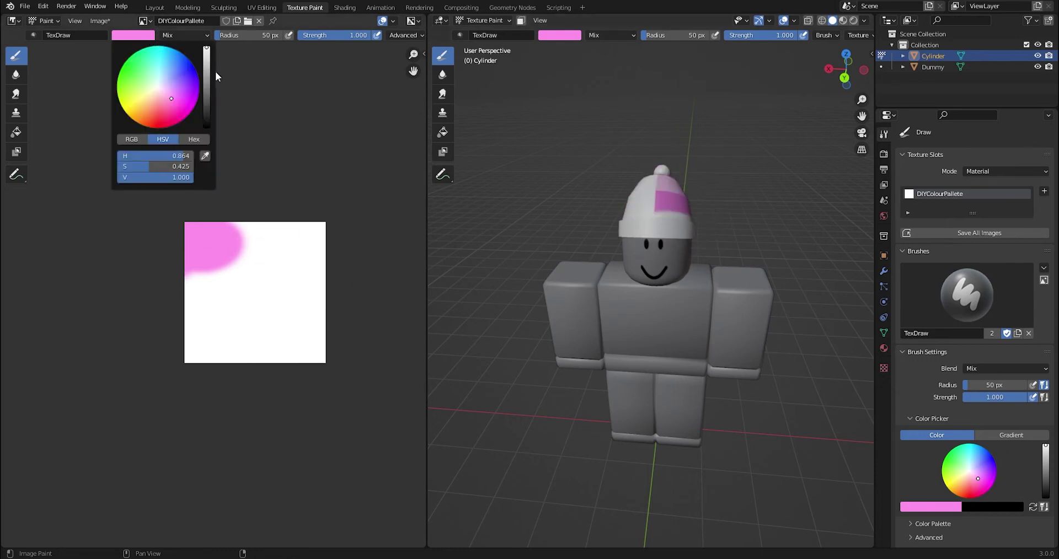
mouse_move(174, 80)
left_mouse_down()
mouse_move(171, 72)
mouse_move(182, 77)
left_mouse_up()
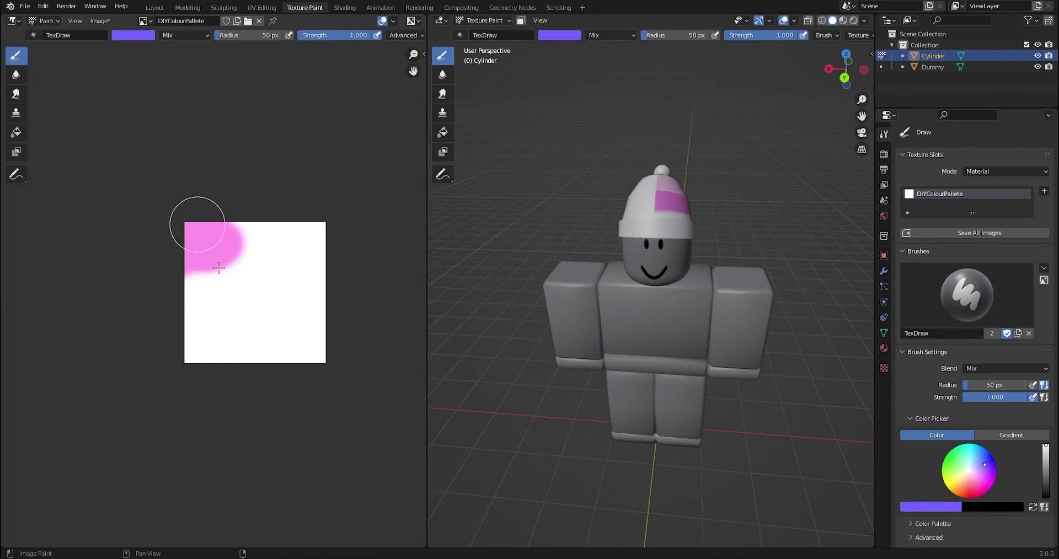
mouse_move(214, 307)
left_mouse_down()
mouse_move(176, 300)
mouse_move(240, 307)
left_mouse_up()
Set the brush to light purple (H 0.740, S 0.441, V 1.000) and paint a patch in the image's upper-right area.
scroll(279, 158, "up", 3)
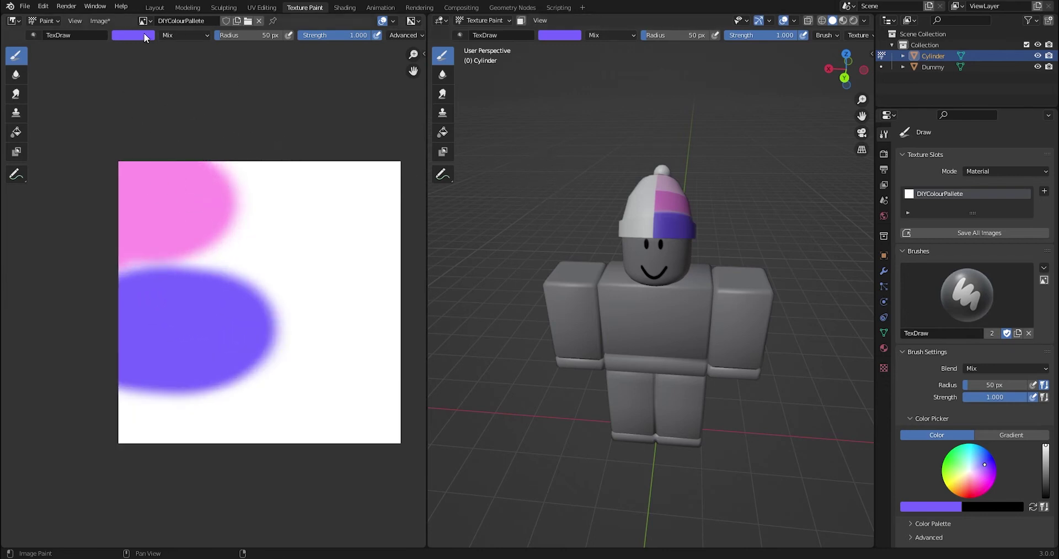
left_click(142, 36)
left_click(176, 86)
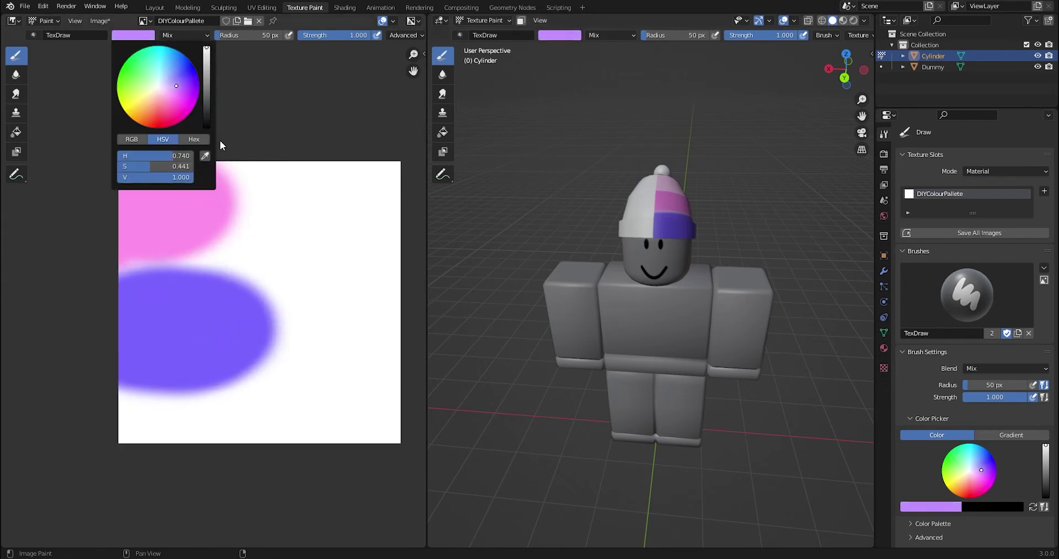
mouse_move(257, 184)
left_mouse_down()
mouse_move(284, 177)
mouse_move(326, 254)
left_mouse_up()
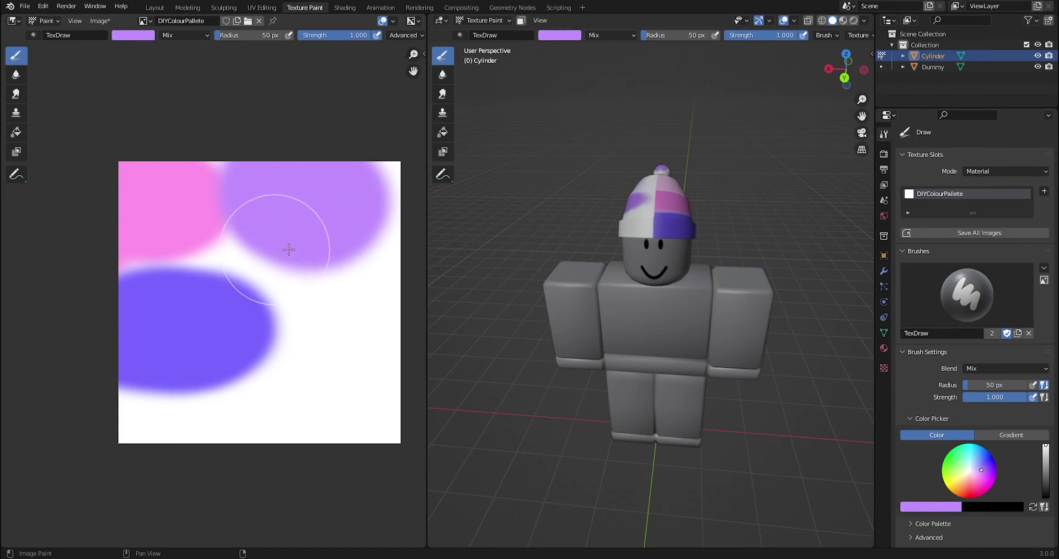
Reduce the brush radius to 22 px and paint a deeper pink dot near the center of the image.
left_click_drag(258, 38, 251, 38)
left_click(150, 36)
left_click(171, 104)
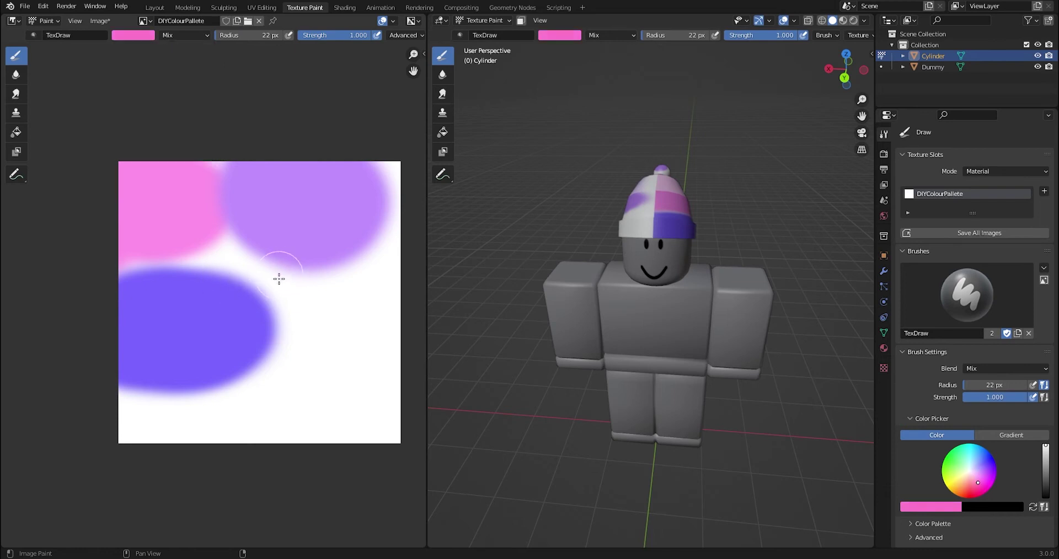
left_click(282, 287)
Pick a vivid violet brush color and paint a dot to the right of the small pink one.
left_click(134, 35)
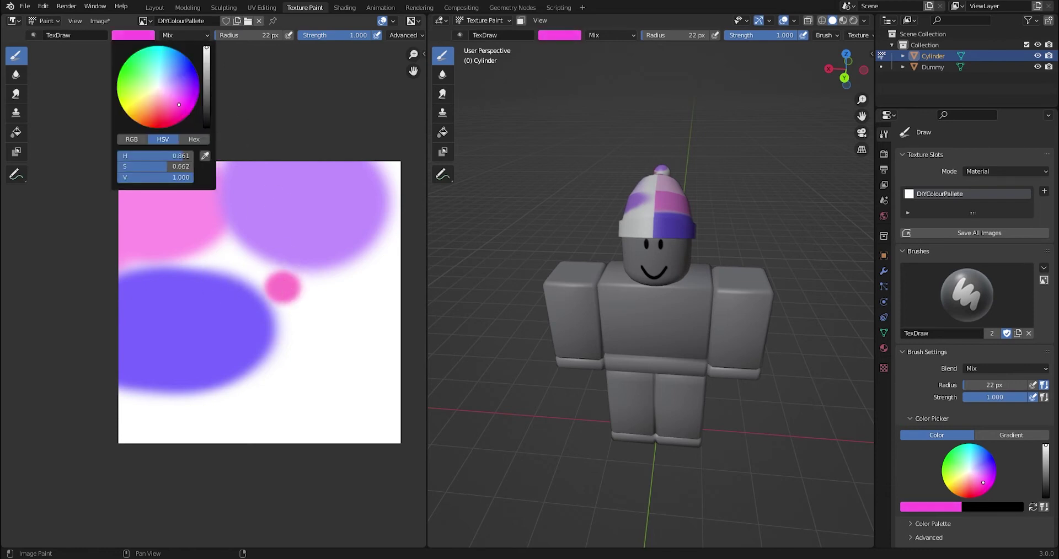
left_click(195, 85)
left_click(336, 285)
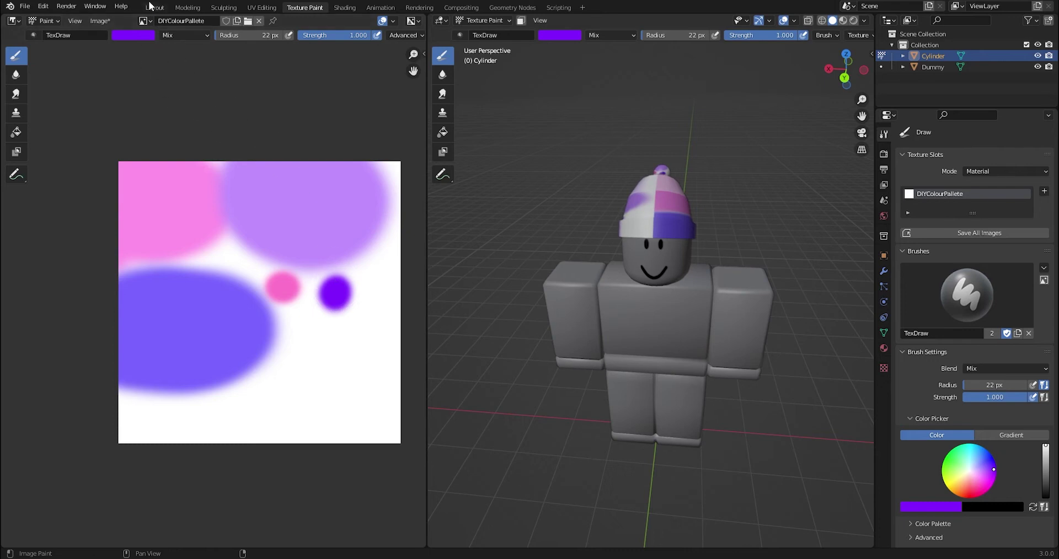
Pick a dark navy brush color and paint a dot between the large pink, purple and blue patches.
left_click(149, 36)
left_click(194, 77)
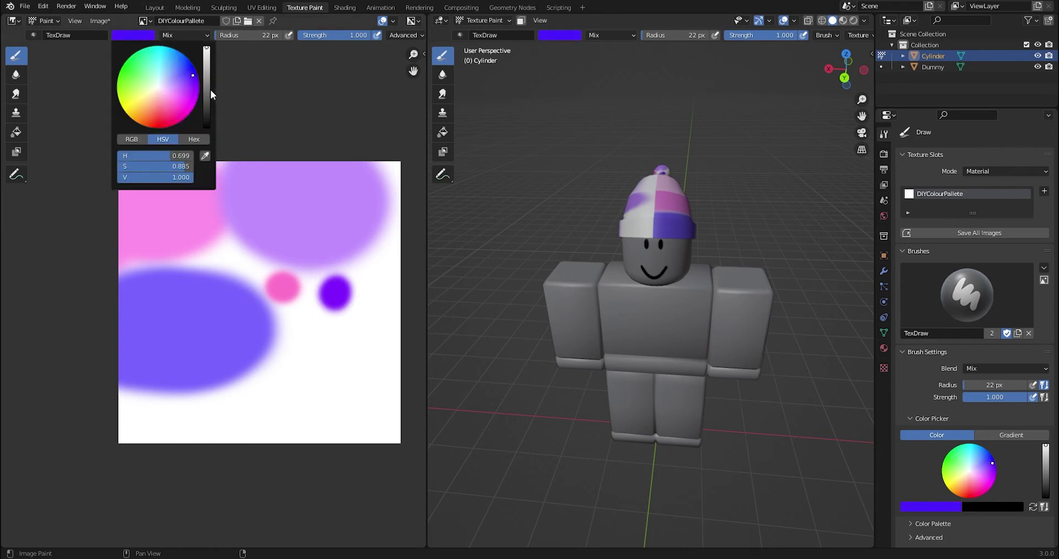
left_click_drag(207, 99, 208, 87)
left_click(239, 257)
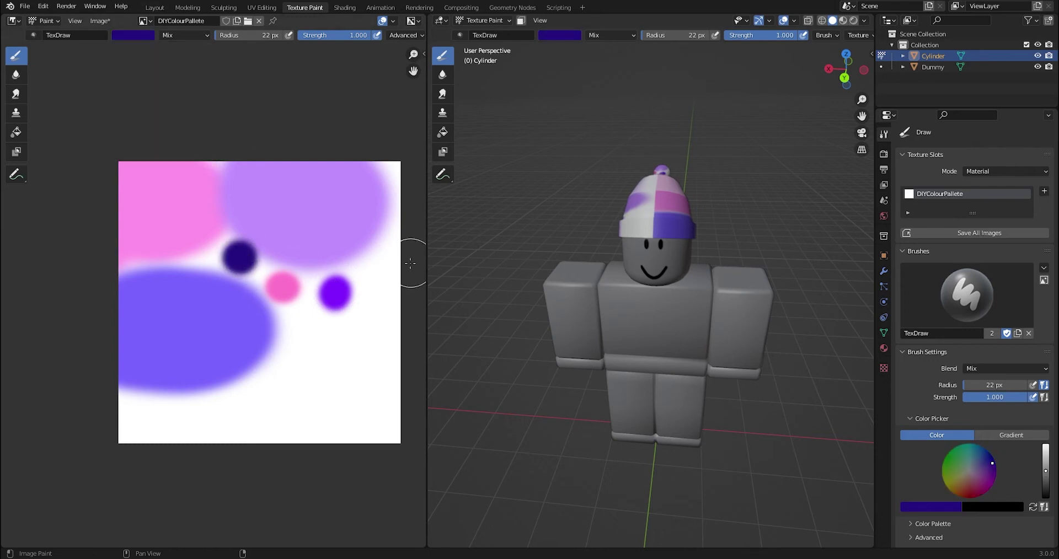
scroll(299, 239, "down", 5)
middle_click_drag(299, 239, 295, 226)
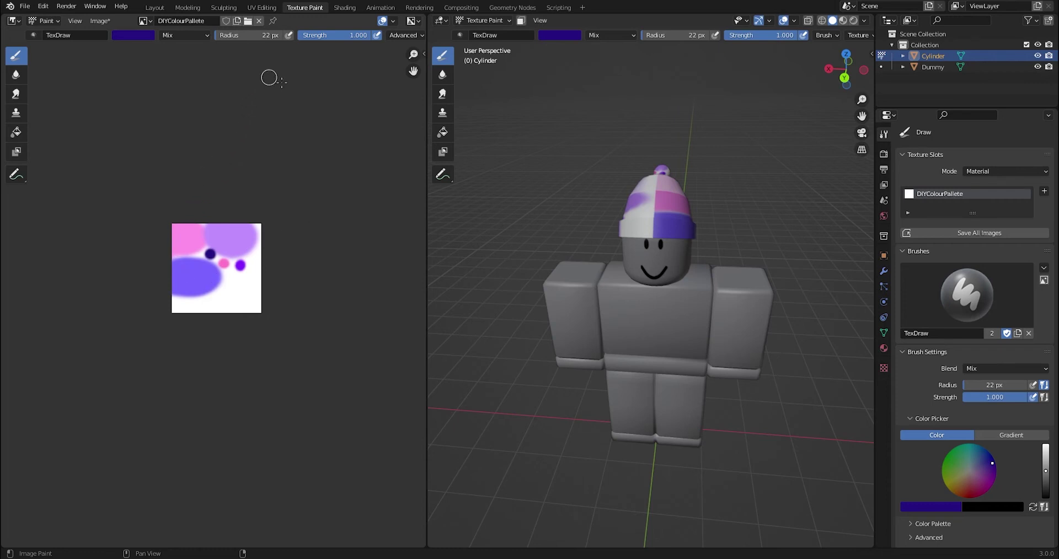
Switch to the UV Editing workspace and bring the beanie's mesh close enough to edit.
scroll(656, 264, "up", 1)
middle_click_drag(655, 263, 671, 248)
scroll(258, 196, "up", 2)
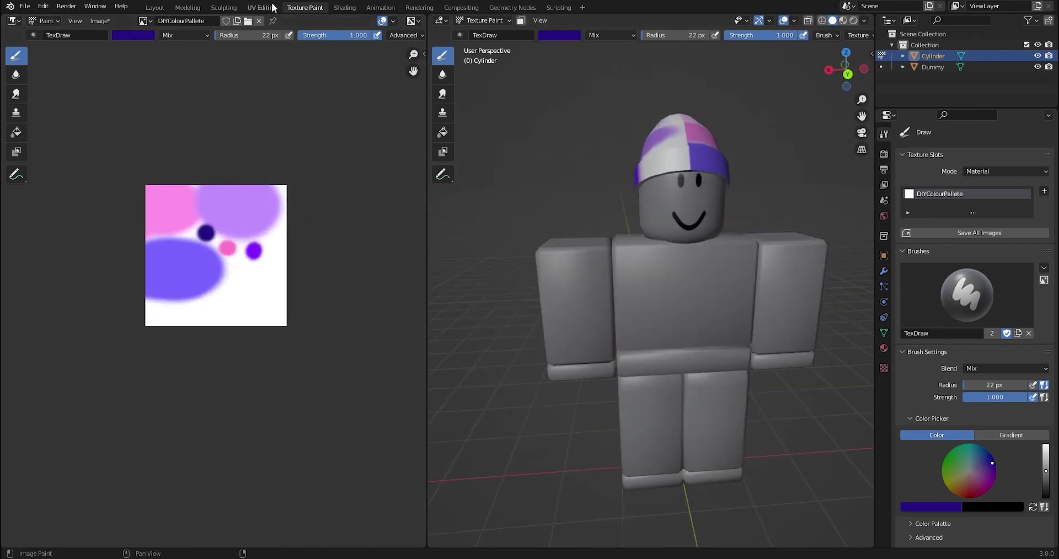
left_click(263, 7)
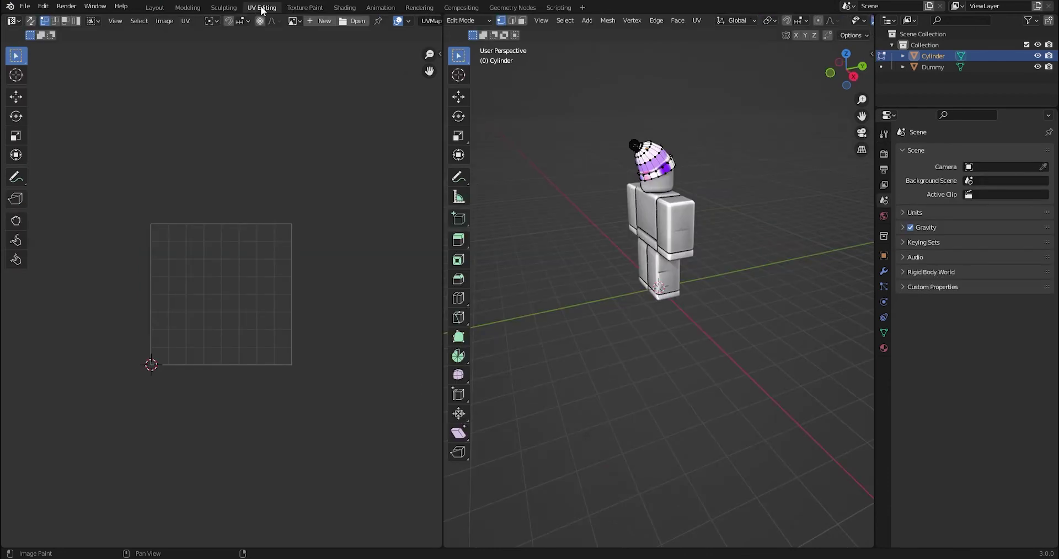
scroll(607, 82, "up", 1)
middle_click_drag(607, 82, 458, 94)
middle_click_drag(605, 148, 684, 279, "shift")
scroll(579, 219, "up", 6)
scroll(684, 280, "down", 4)
scroll(238, 240, "up", 2)
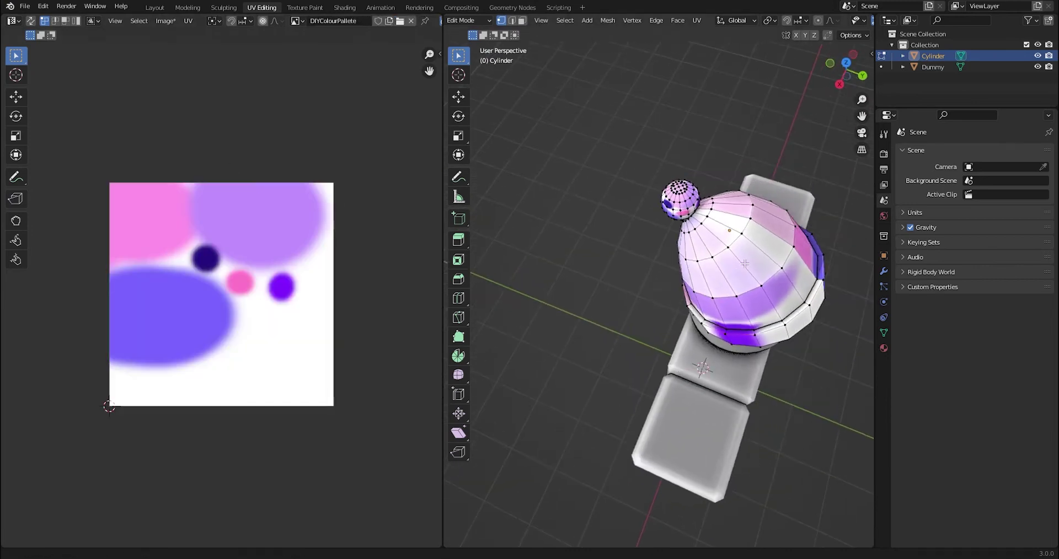
mouse_move(651, 204)
middle_mouse_down()
mouse_move(729, 196)
mouse_move(704, 200)
mouse_move(643, 178)
mouse_move(643, 211)
middle_mouse_up()
scroll(655, 208, "up", 5)
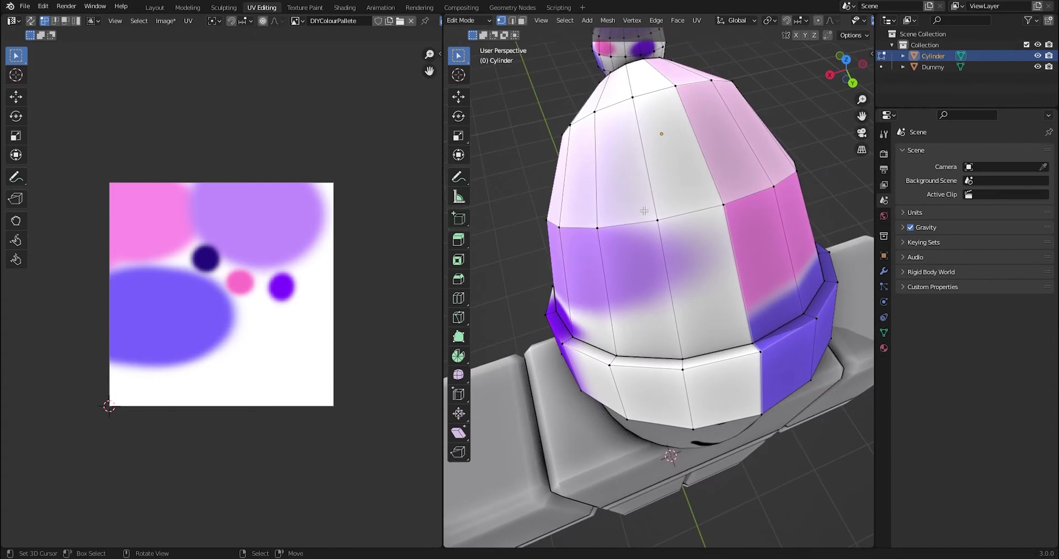
Select the face loops that make up the beanie's folded brim.
middle_click_drag(659, 351, 645, 301)
left_click(625, 305, "alt")
left_click(624, 312, "alt+shift")
left_click(640, 264, "alt+shift")
scroll(640, 264, "down", 2)
middle_click_drag(640, 263, 766, 257)
scroll(608, 182, "up", 1)
scroll(619, 290, "up", 2)
scroll(620, 290, "down", 2)
scroll(764, 271, "down", 5)
Scale down the brim's UV islands and move them onto the blue patch of the palette image.
left_click_drag(38, 260, 386, 465)
key("s")
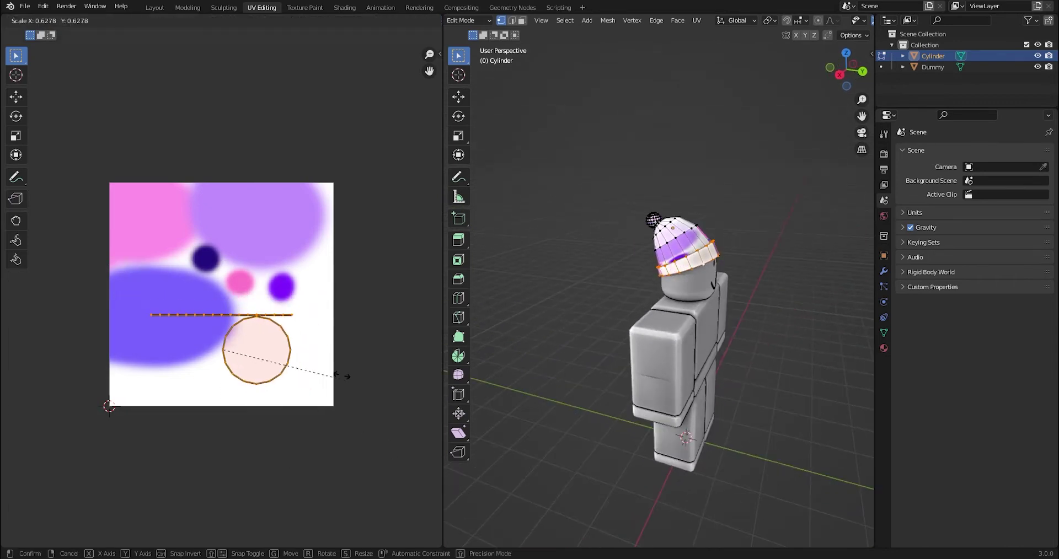
left_click(288, 339)
key("g")
left_click(228, 305)
Unwrap the selected brim with Project from View in the back orthographic view.
middle_click_drag(772, 309, 695, 317)
scroll(675, 312, "up", 4)
middle_click_drag(681, 261, 691, 297, "shift")
key("u")
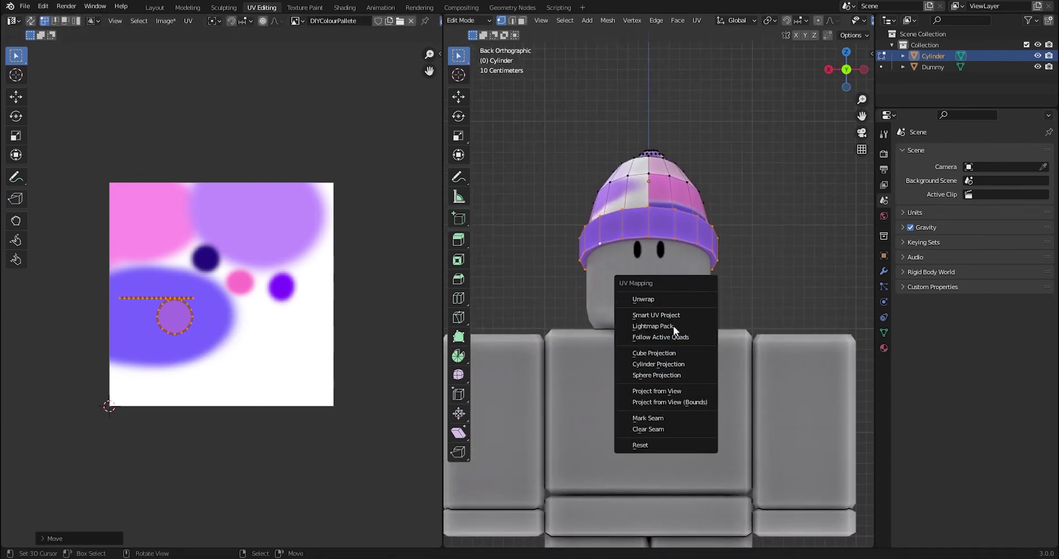
left_click(681, 390)
Move the projected brim UVs onto the blue patch, shrink them slightly, and check the brim's colour in Object Mode.
scroll(232, 319, "up", 2)
key("g")
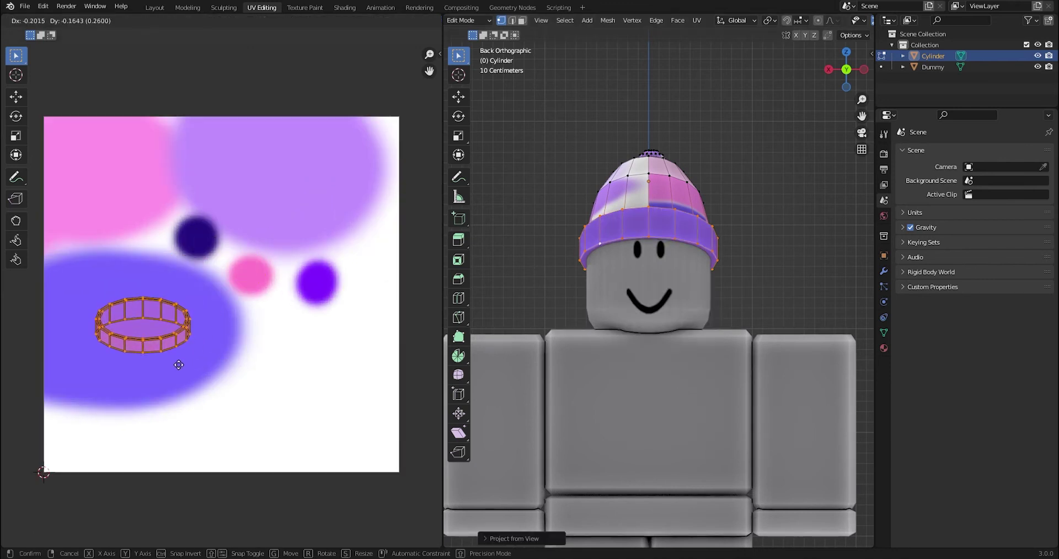
left_click(177, 368)
key("s")
left_click(203, 358)
key("Tab")
middle_click_drag(644, 303, 799, 154)
middle_click_drag(717, 121, 786, 184)
Select the whole linked pompom in Edit Mode and unwrap it with Project from View from the back.
key("Tab")
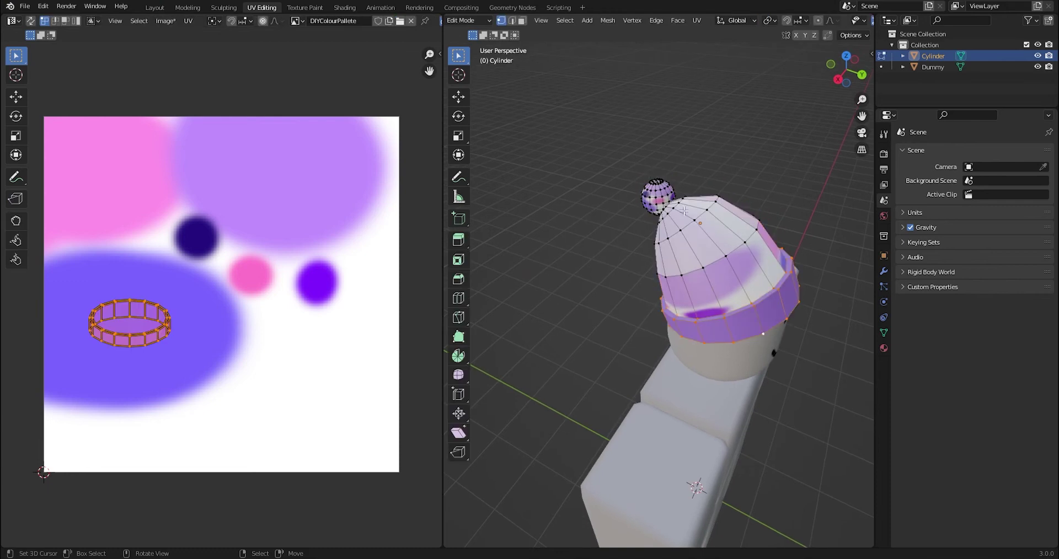
left_click(666, 182)
key("ctrl+l")
middle_click_drag(667, 181, 690, 171)
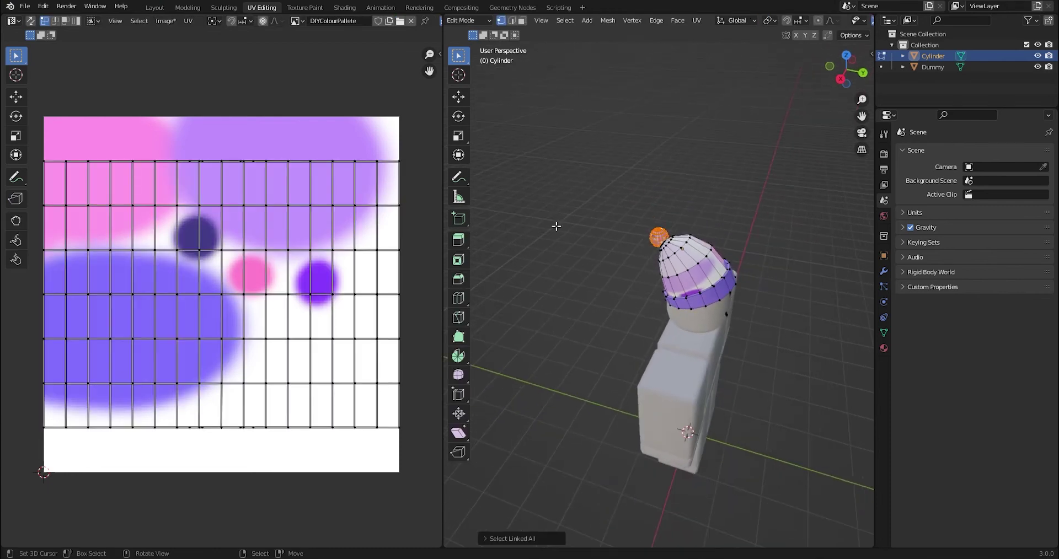
middle_click_drag(721, 240, 342, 209)
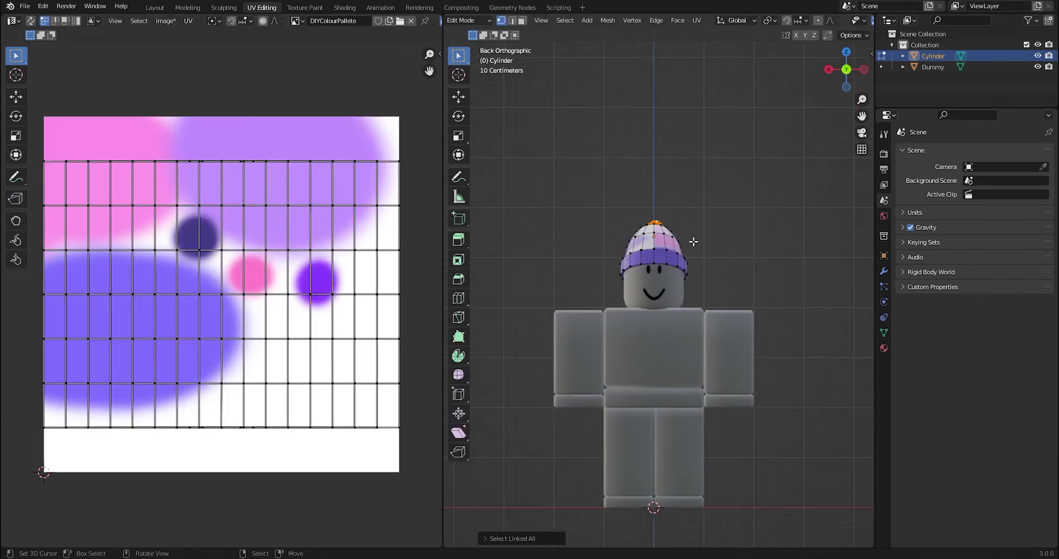
key("u")
left_click(665, 241)
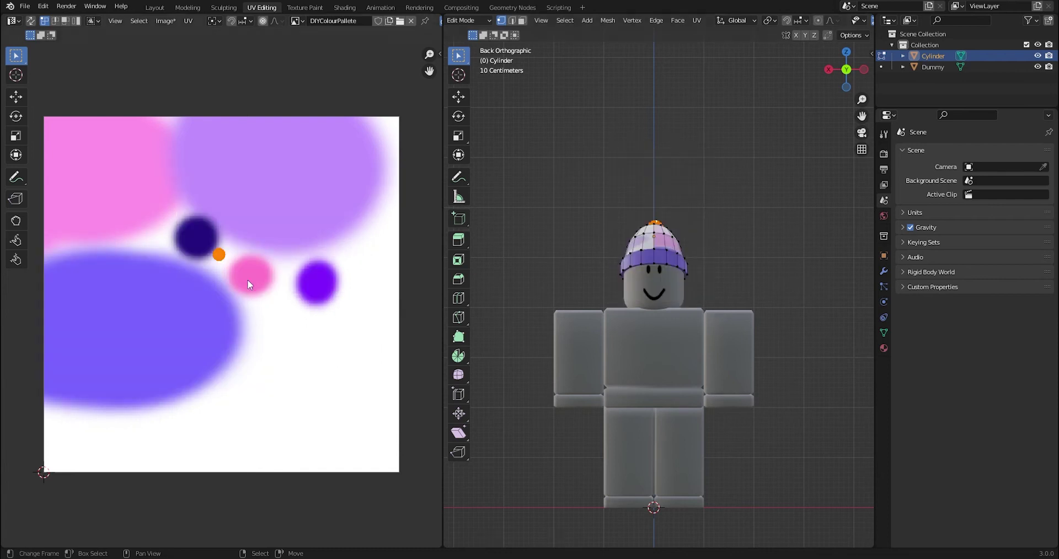
Move the pompom's UVs onto the blue patch and check the colour in Object Mode.
key("g")
left_click(198, 361)
middle_click_drag(623, 287, 670, 316)
key("Tab")
scroll(700, 301, "up", 3)
Select the beanie's cap faces above the brim and unwrap them with Project from View from the back.
key("Tab")
left_click(717, 261)
key("ctrl+l")
scroll(706, 276, "up", 1)
scroll(684, 300, "up", 3)
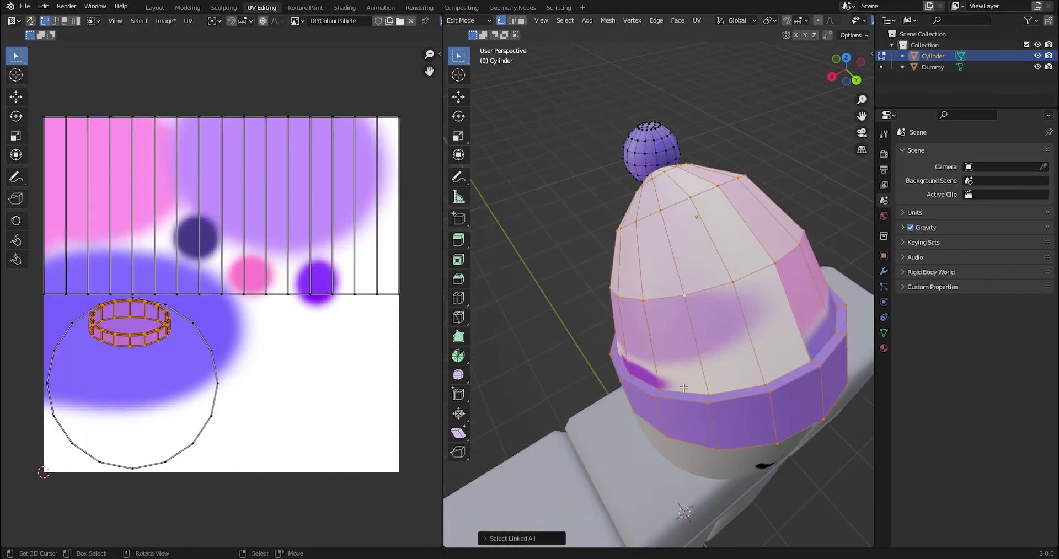
right_click(685, 391, "alt")
right_click(678, 297, "alt+shift")
middle_click_drag(661, 179, 673, 289)
right_click(672, 293, "alt+shift")
key("ctrl+KP_1")
key("u")
left_click(638, 209)
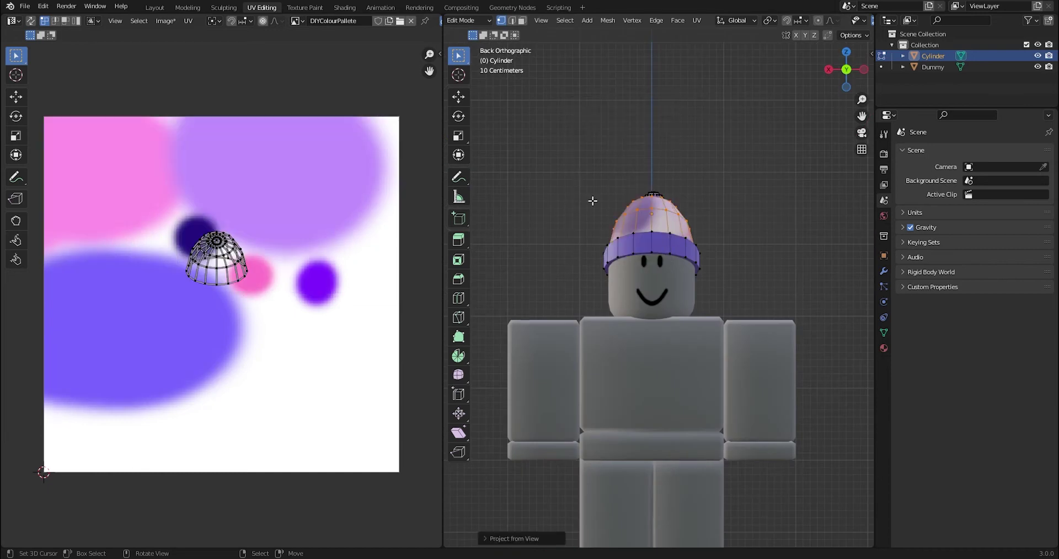
Scale down the cap's UVs, place them on the pink patch, and check the result in Object Mode.
key("s")
left_click(282, 318)
key("g")
left_click(158, 222)
key("Tab")
scroll(627, 300, "up", 2)
mouse_move(627, 300)
middle_mouse_down()
mouse_move(697, 315)
mouse_move(612, 309)
middle_mouse_up()
Move the cap's UVs onto the light purple patch and check the colour in Object Mode.
key("Tab")
key("g")
left_click(297, 211)
key("Tab")
middle_click_drag(613, 263, 553, 252)
Deselect the beanie and return to the Layout workspace.
left_click(764, 274)
scroll(755, 273, "down", 3)
scroll(568, 248, "up", 3)
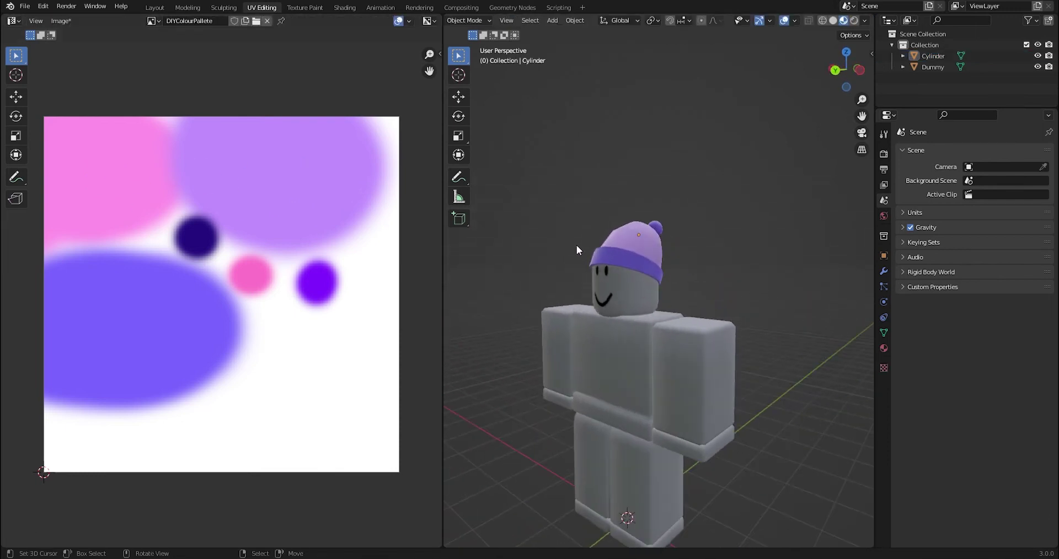
left_click(155, 8)
mouse_move(473, 150)
middle_mouse_down()
mouse_move(614, 146)
mouse_move(483, 141)
middle_mouse_up()
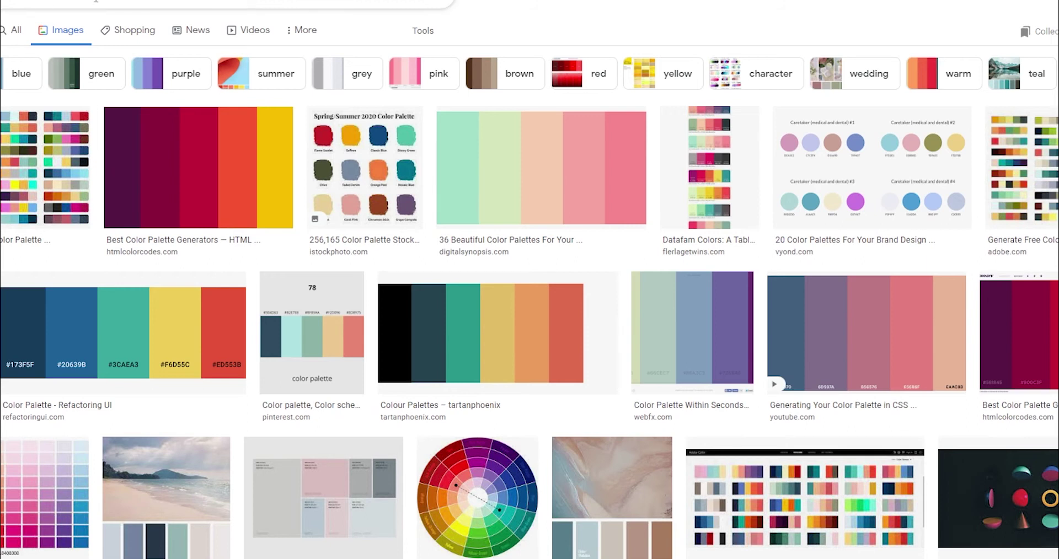
Browse Google Images results for colour palettes and gradient colour palettes.
scroll(215, 318, "down", 10)
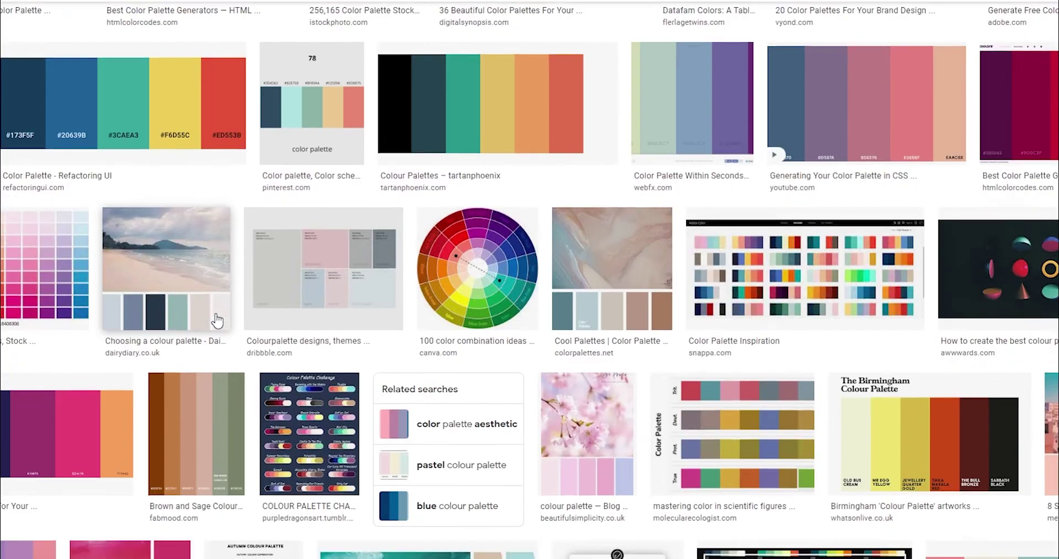
scroll(217, 320, "down", 3)
scroll(204, 298, "up", 10)
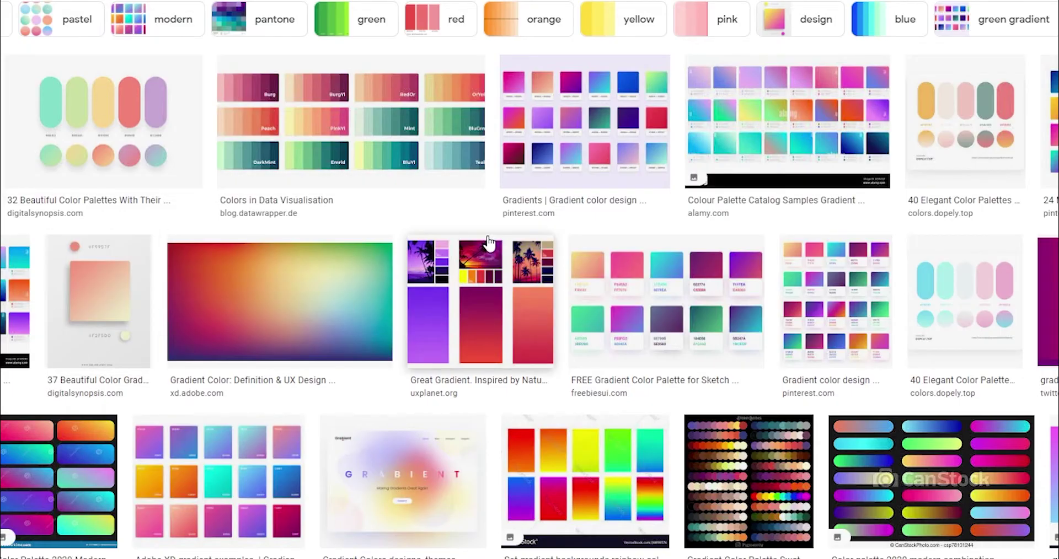
scroll(513, 232, "down", 1)
scroll(534, 212, "down", 7)
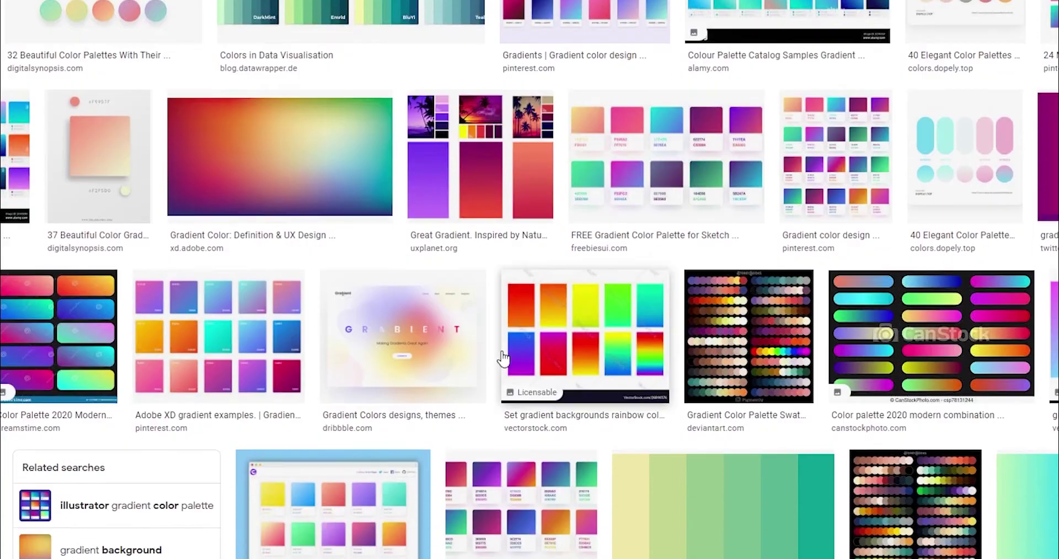
scroll(690, 372, "down", 5)
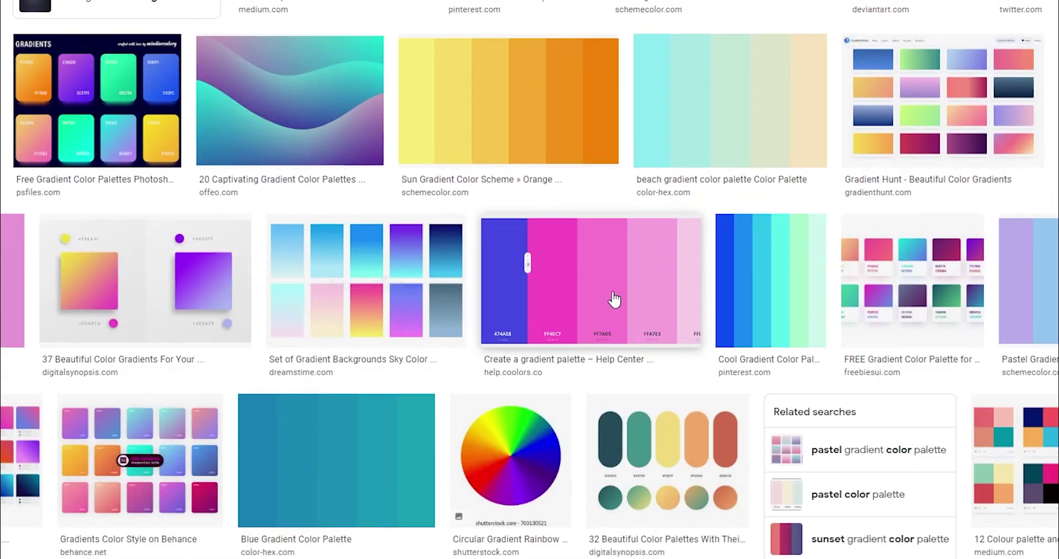
scroll(719, 505, "down", 4)
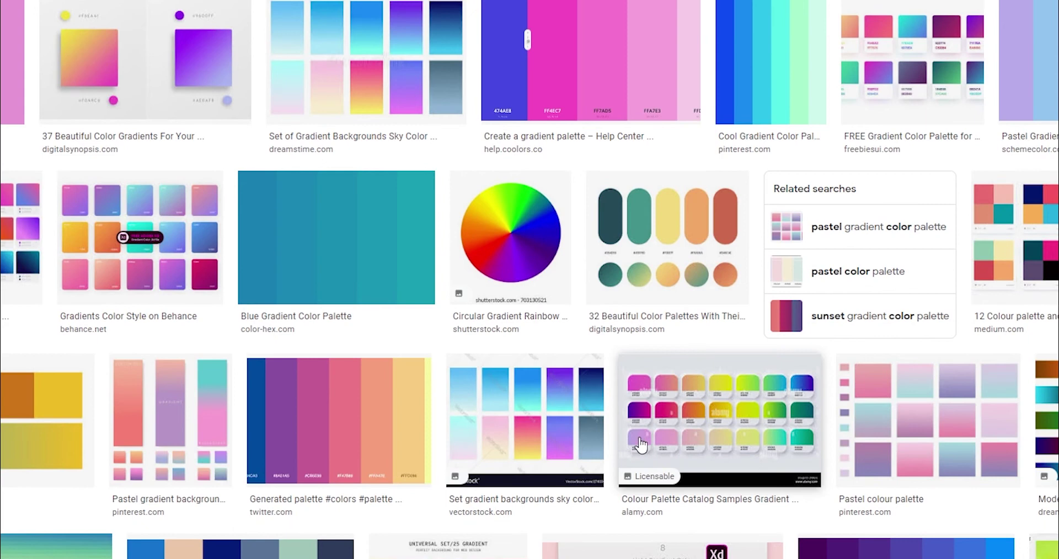
scroll(557, 396, "down", 12)
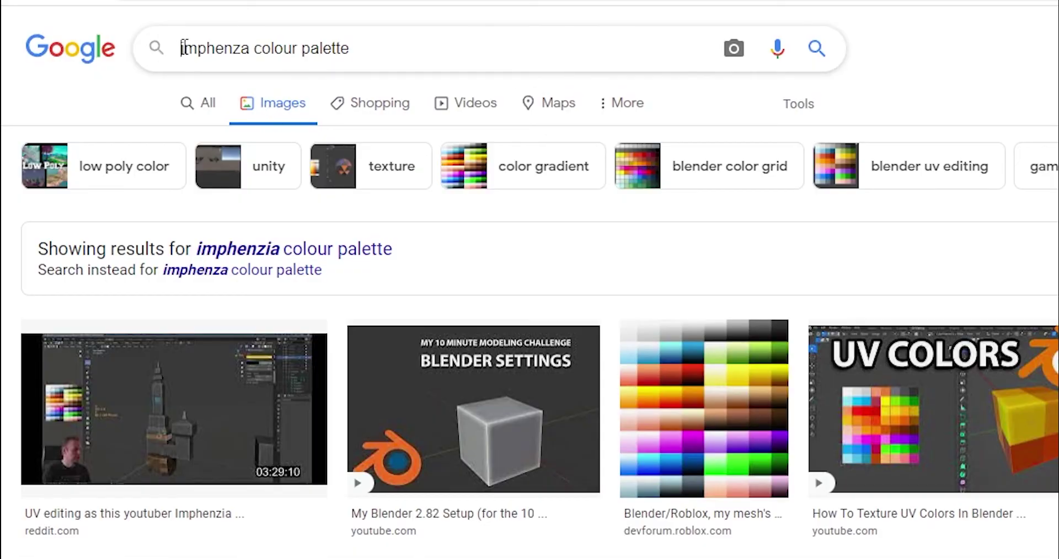
Browse the image results for "imphenza colour palette" and examine the 256 × 256 gradient swatch image from DevForum.
left_click_drag(182, 47, 254, 47)
left_click(319, 45)
left_click(353, 51)
scroll(216, 558, "down", 3)
scroll(702, 531, "up", 3)
scroll(702, 530, "down", 8)
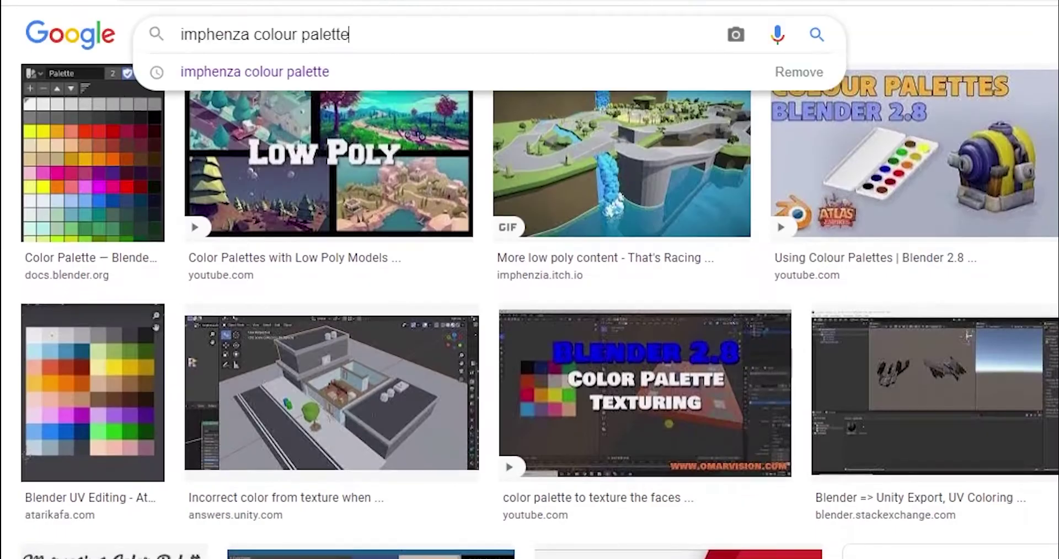
scroll(702, 531, "up", 3)
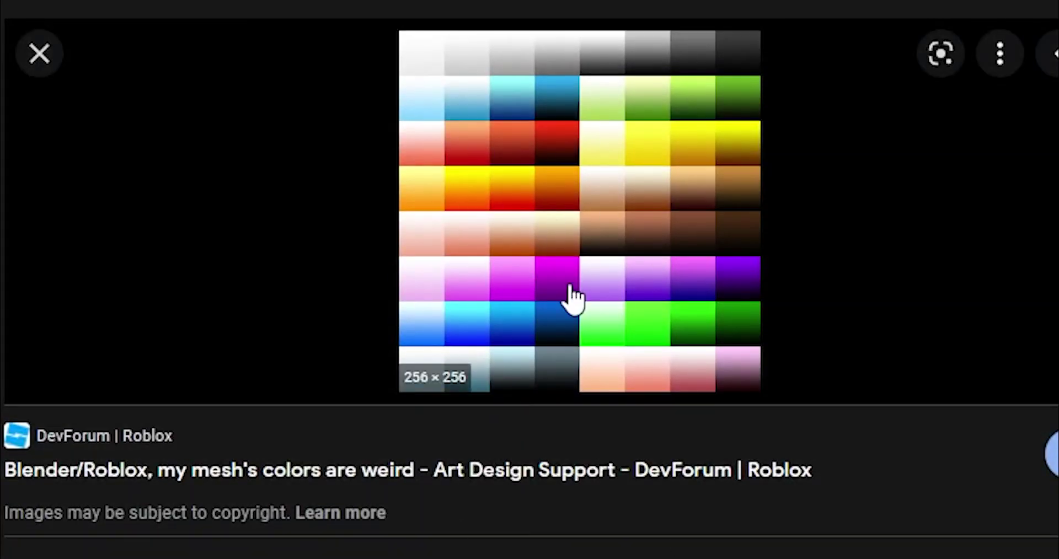
left_click_drag(665, 223, 537, 238)
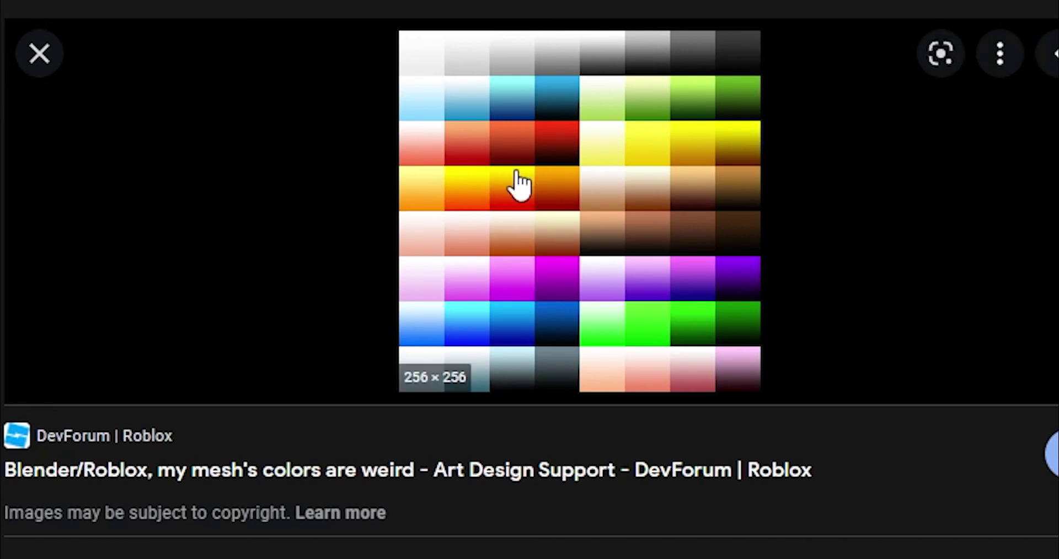
left_click_drag(517, 175, 539, 213)
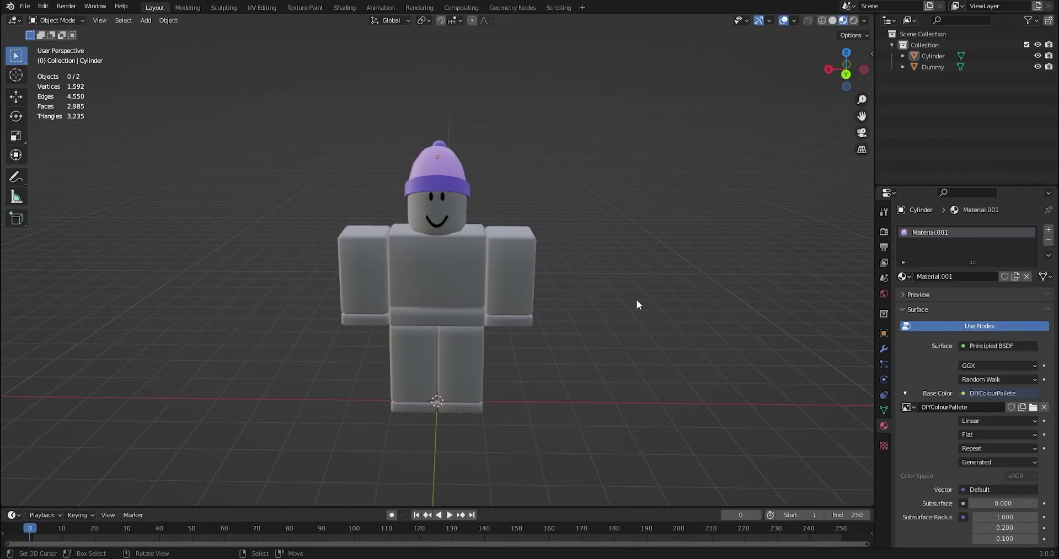
In Blender, replace the beanie's material with a new one and set its Base Color to Image Texture.
middle_click_drag(636, 299, 654, 295)
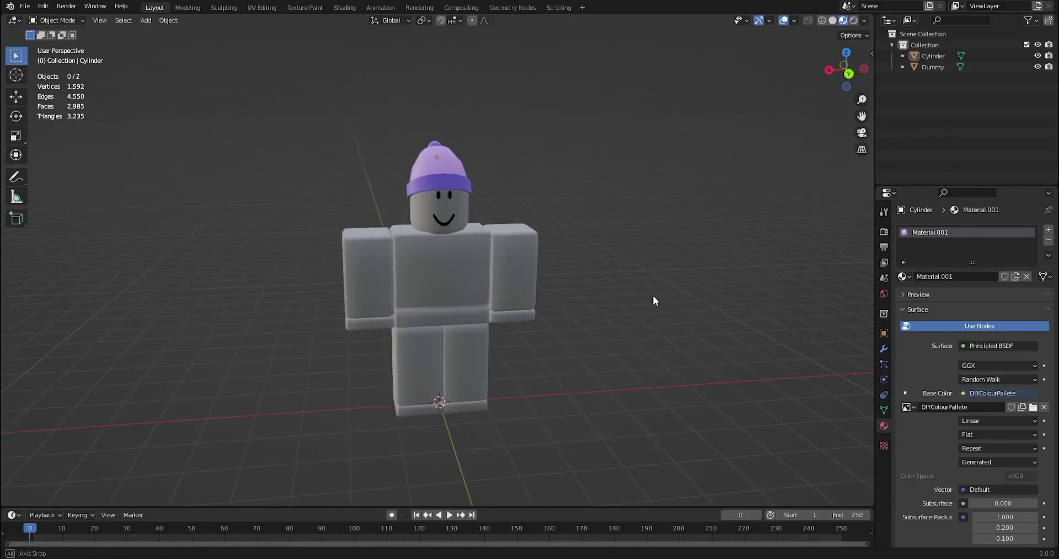
left_click(1050, 232)
left_click(1049, 240)
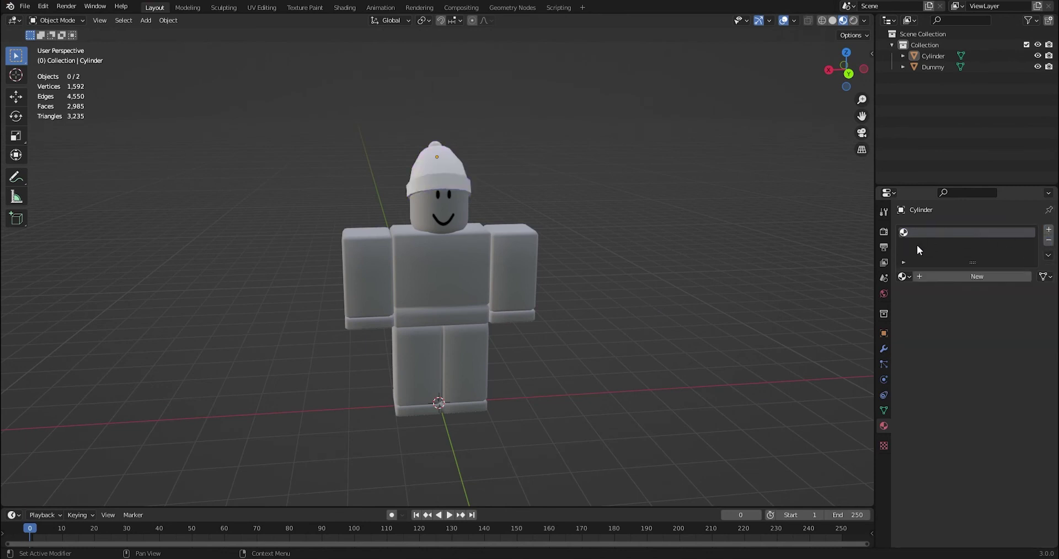
left_click(977, 280)
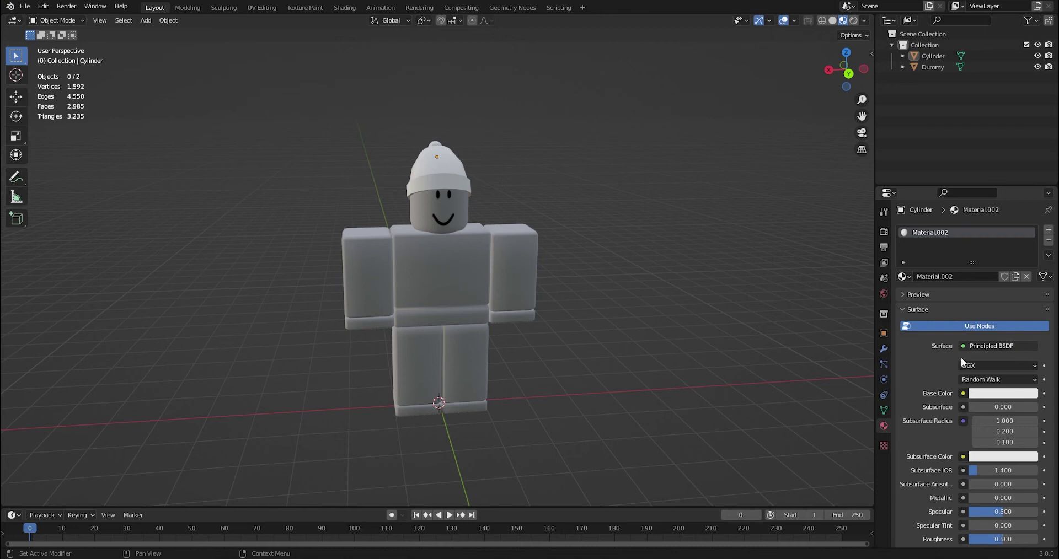
left_click(963, 393)
left_click(740, 296)
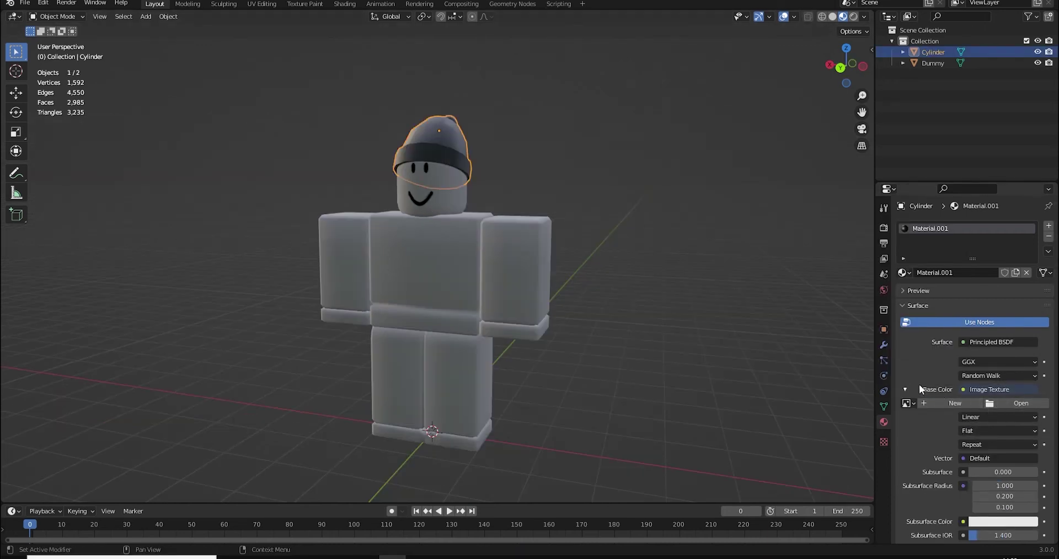
Load "imphienza's colour pallete.png" as the base colour texture, inspect the beanie, and clear the selection.
mouse_move(682, 335)
middle_mouse_down()
mouse_move(683, 367)
mouse_move(669, 355)
mouse_move(676, 342)
middle_mouse_up()
left_click(1031, 404)
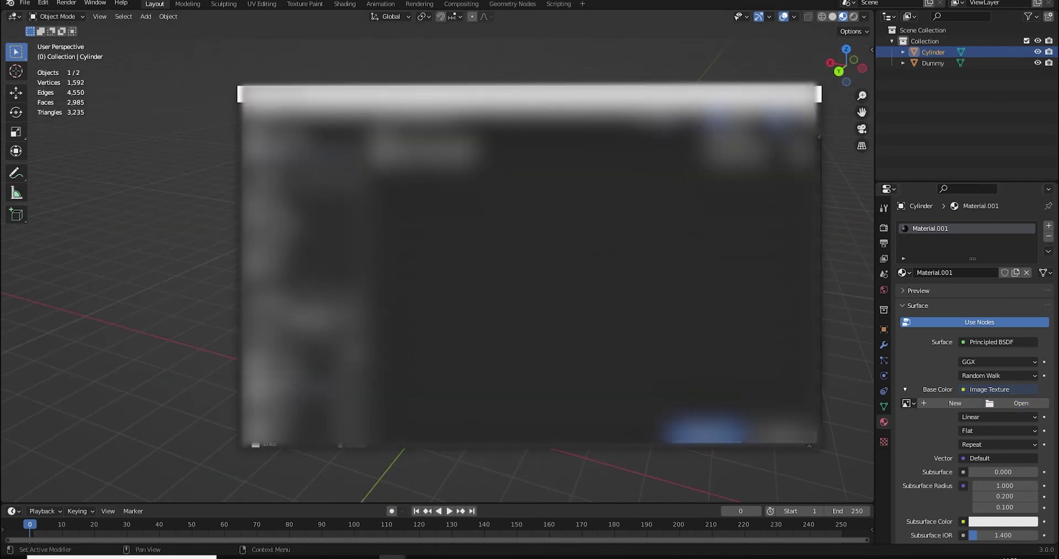
double_click(460, 156)
scroll(505, 298, "up", 1)
scroll(505, 298, "down", 3)
middle_click_drag(505, 298, 498, 270)
key("alt+a")
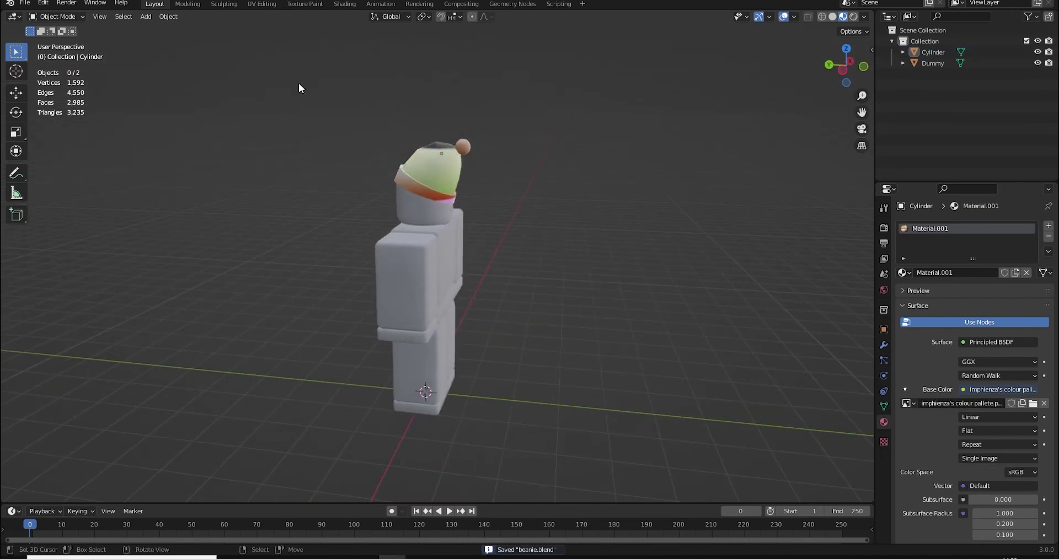
Select the beanie, enter Edit Mode, and switch to the UV Editing workspace.
left_click(448, 165)
middle_click_drag(448, 166, 497, 154)
scroll(375, 142, "up", 3)
scroll(511, 177, "down", 5)
key("Tab")
left_click(261, 3)
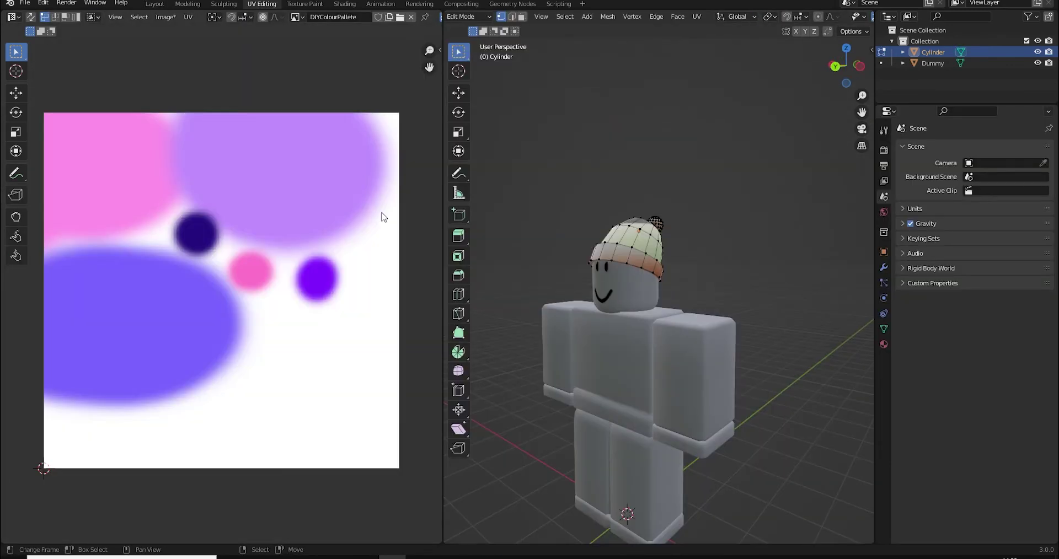
scroll(322, 194, "down", 1)
scroll(320, 183, "up", 1)
middle_click_drag(572, 239, 640, 249)
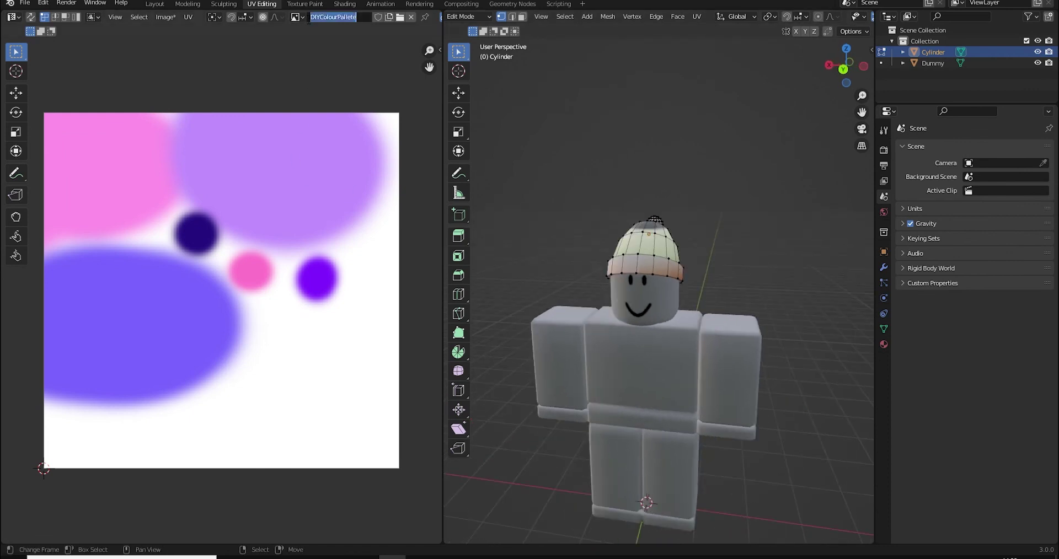
Display "imphienza's colour pallete.png" in the UV editor and select all of the beanie's geometry.
left_click(297, 18)
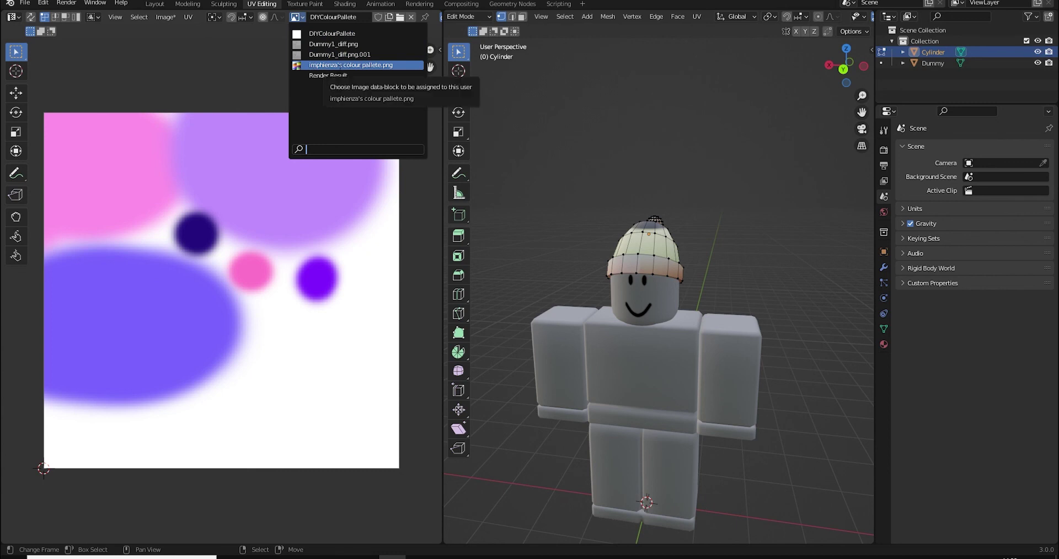
left_click(350, 65)
scroll(252, 214, "up", 5)
key("a")
middle_click_drag(692, 270, 662, 292)
scroll(682, 276, "down", 1)
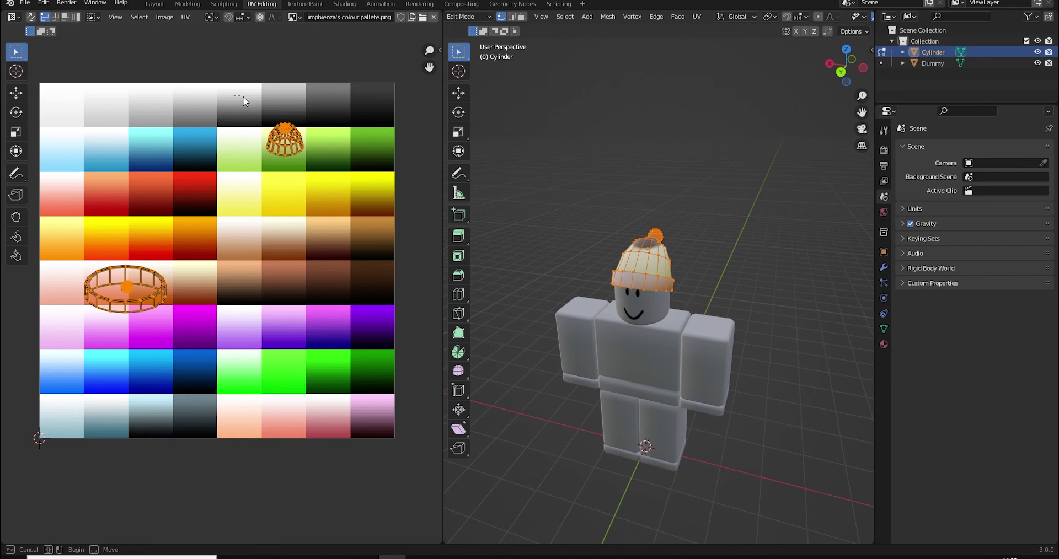
Move the beanie crown's UV island onto the pale yellow swatch of the palette.
left_click_drag(233, 95, 366, 130)
key("g")
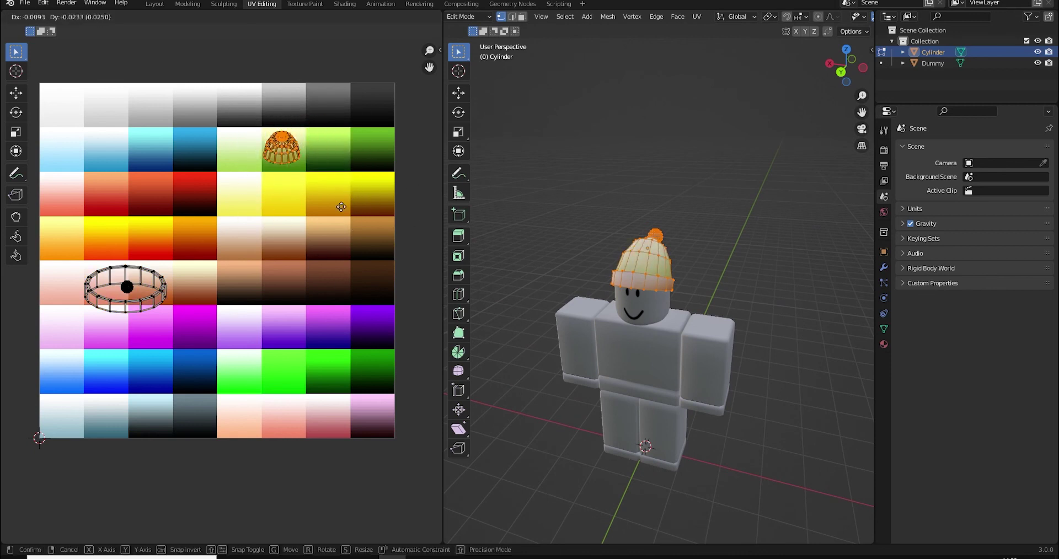
left_click(304, 269)
Shrink the UV islands of the beanie's brim and pom-pom and move them onto the pink-to-magenta swatch.
right_click(178, 289)
key("ctrl+l")
key("s")
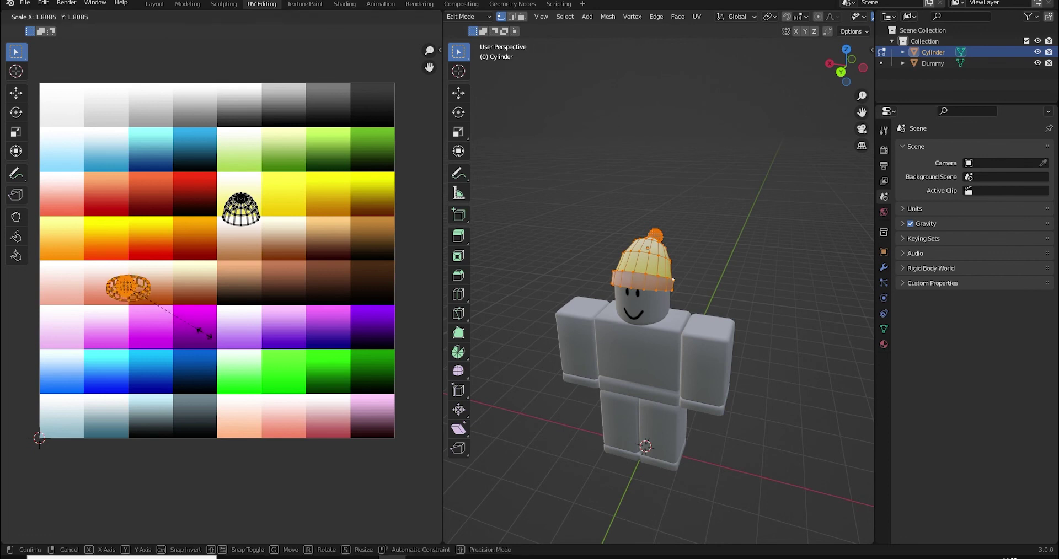
left_click(204, 333)
key("g")
left_click(225, 363)
key("s")
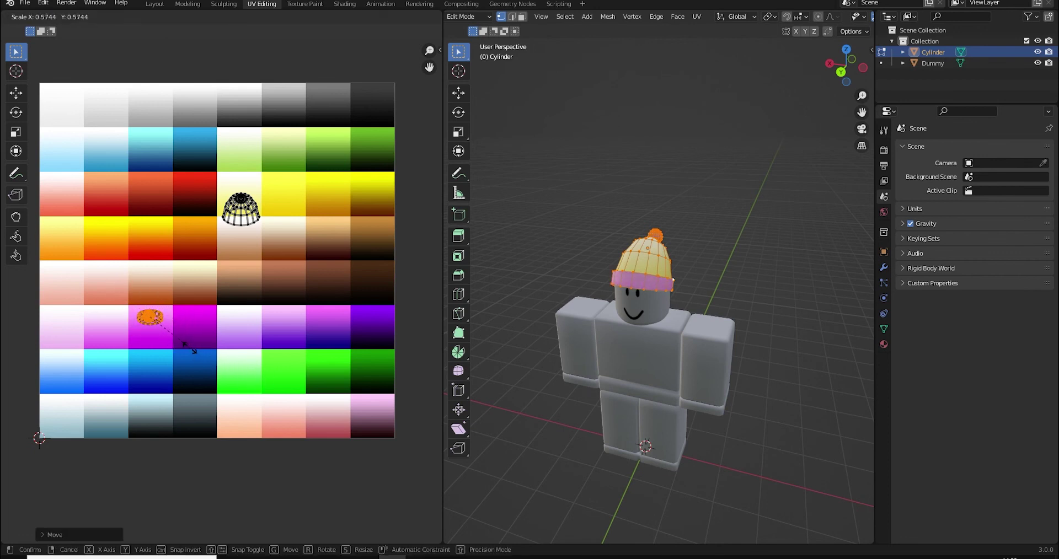
left_click(185, 344)
key("g")
left_click(188, 347)
Shrink the crown's UV island, move it onto the pink-to-dark-violet swatch, and leave Edit Mode.
left_click_drag(186, 146, 312, 280)
key("s")
left_click(267, 245)
key("g")
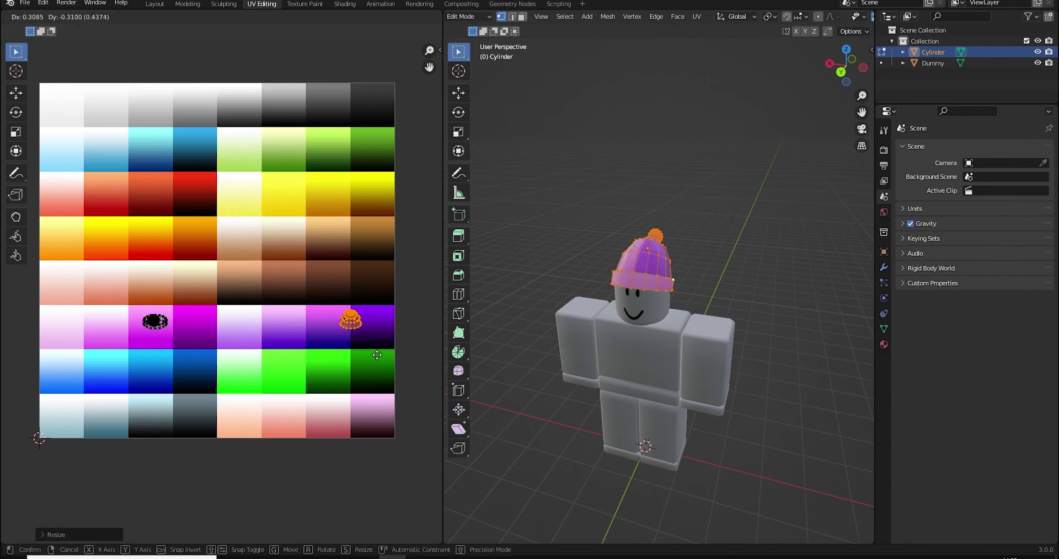
left_click(357, 358)
key("Tab")
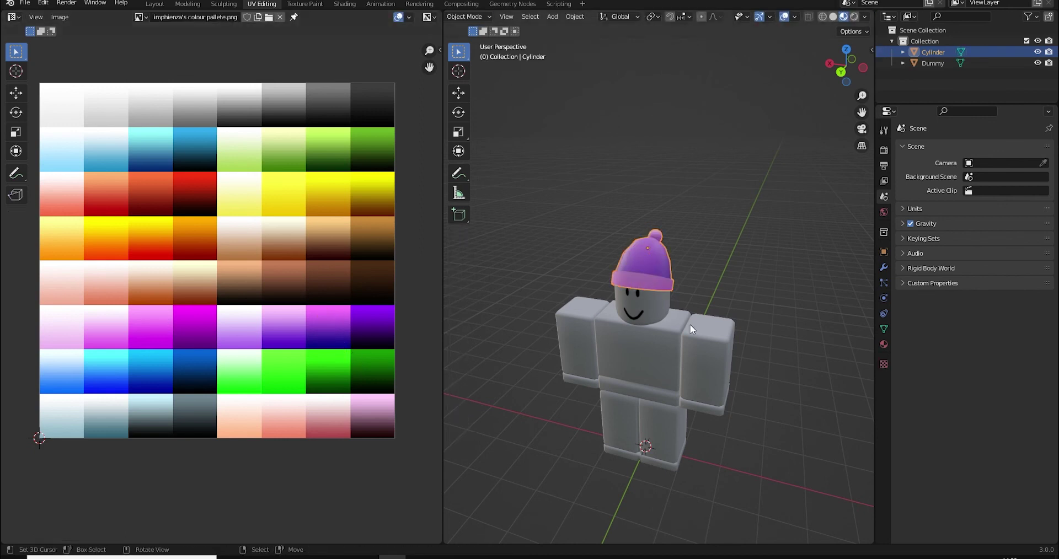
Reopen the beanie in Edit Mode, scale the crown's UV island down further, and adjust its position within the violet swatch.
middle_click_drag(697, 324, 593, 267)
right_click(573, 270)
scroll(573, 269, "up", 3)
left_click(593, 266)
key("Tab")
key("s")
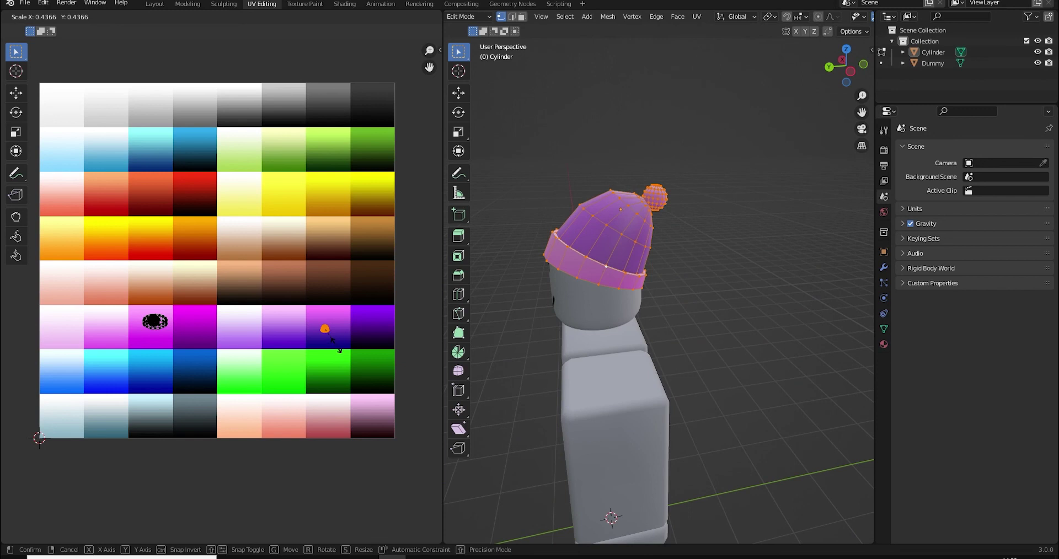
left_click(340, 352)
key("g")
left_click(337, 348)
Shift the brim and pom-pom UVs to the lighter part of the pink swatch, then leave Edit Mode to inspect the beanie.
left_click_drag(130, 303, 204, 353)
key("g")
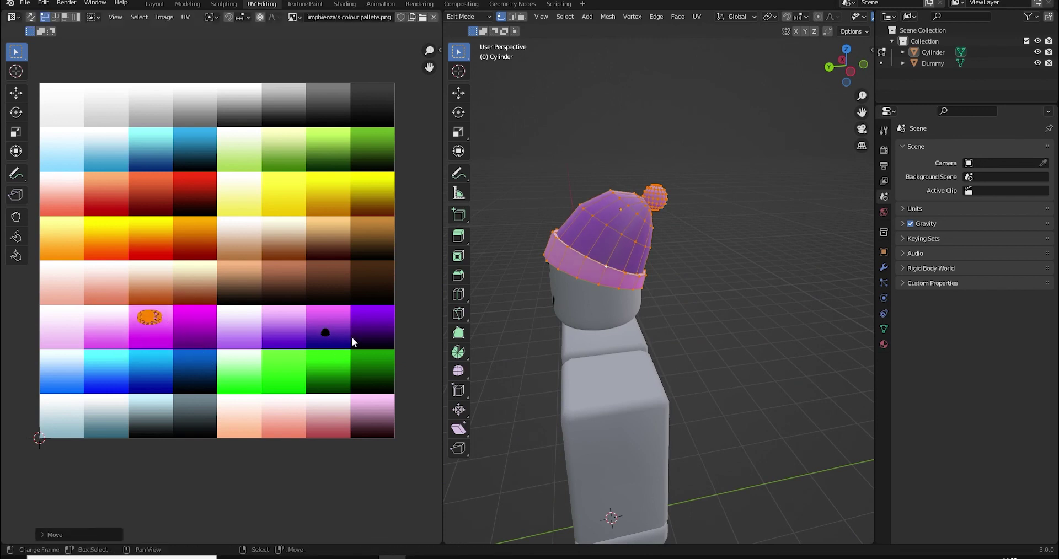
left_click(205, 354)
key("Tab")
middle_click_drag(514, 296, 489, 299)
scroll(662, 214, "down", 6)
scroll(489, 250, "up", 5)
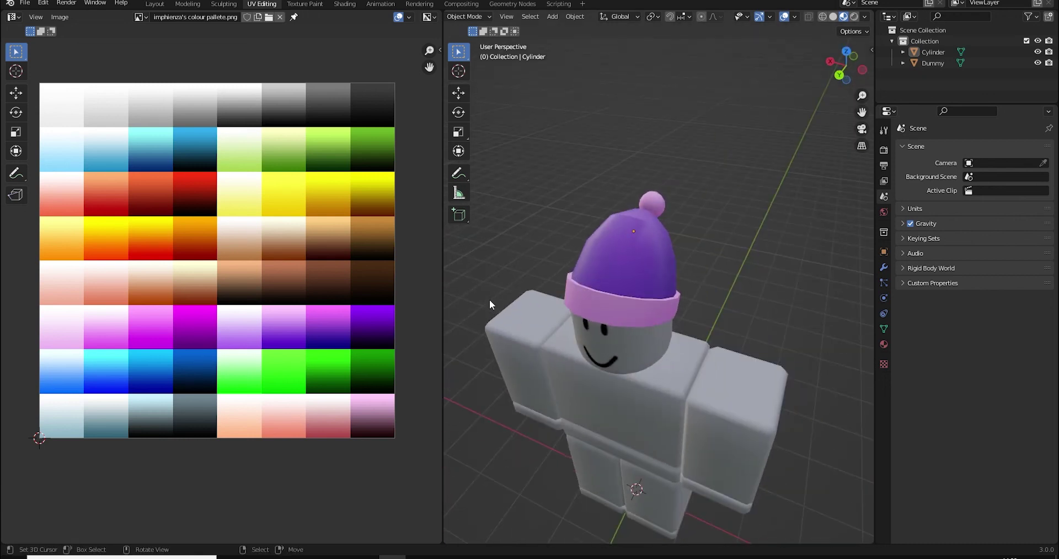
Clear the selection of the beanie's geometry in Edit Mode, return to Object Mode, and switch to the Layout workspace.
left_click(653, 264)
key("Tab")
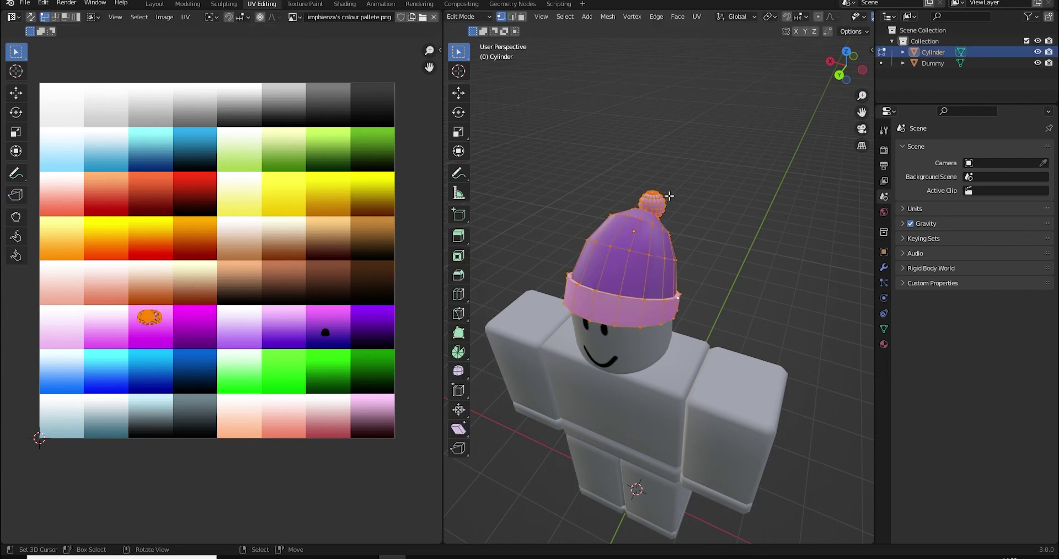
middle_click_drag(659, 237, 690, 172)
scroll(643, 184, "down", 3)
key("alt+a")
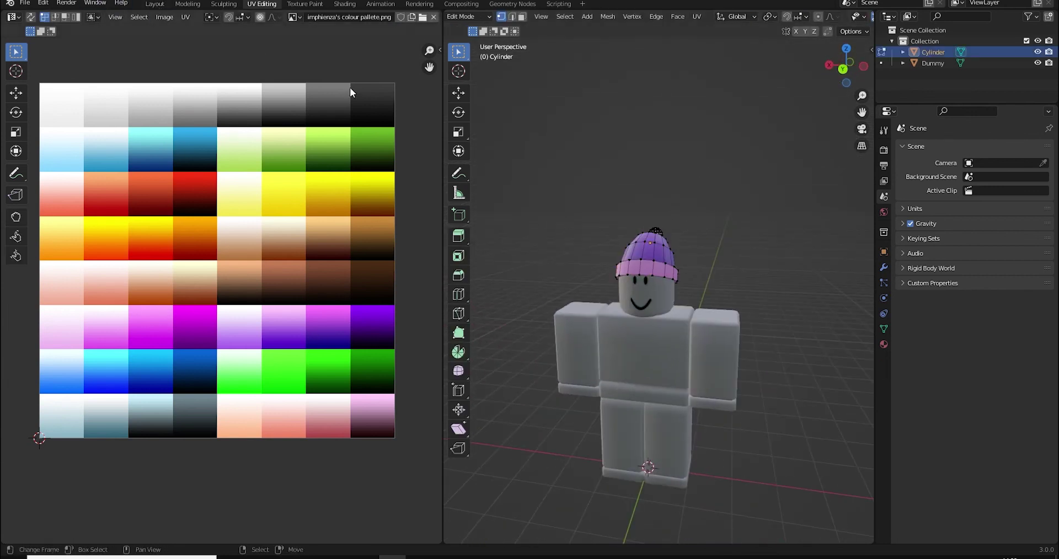
key("Tab")
left_click(154, 4)
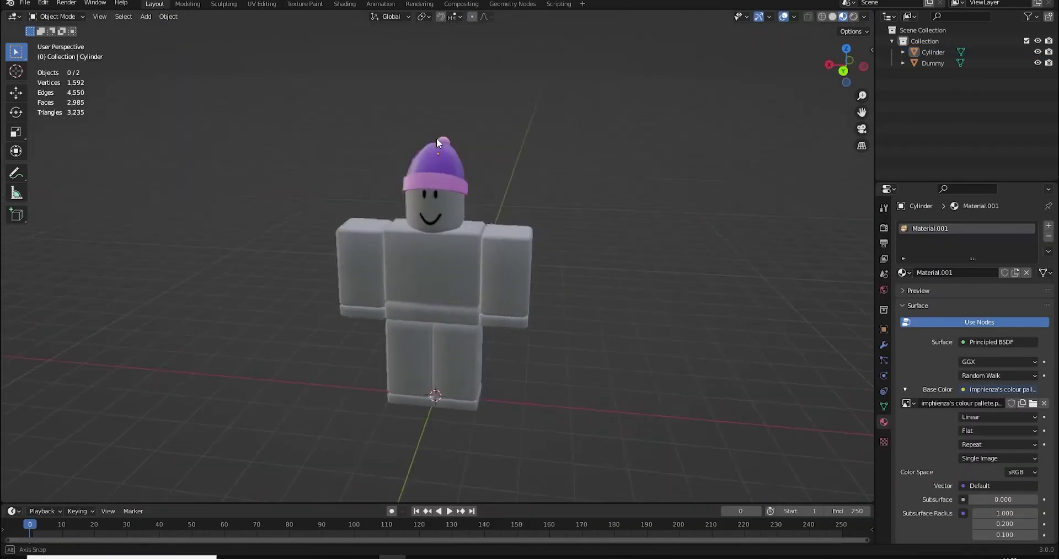